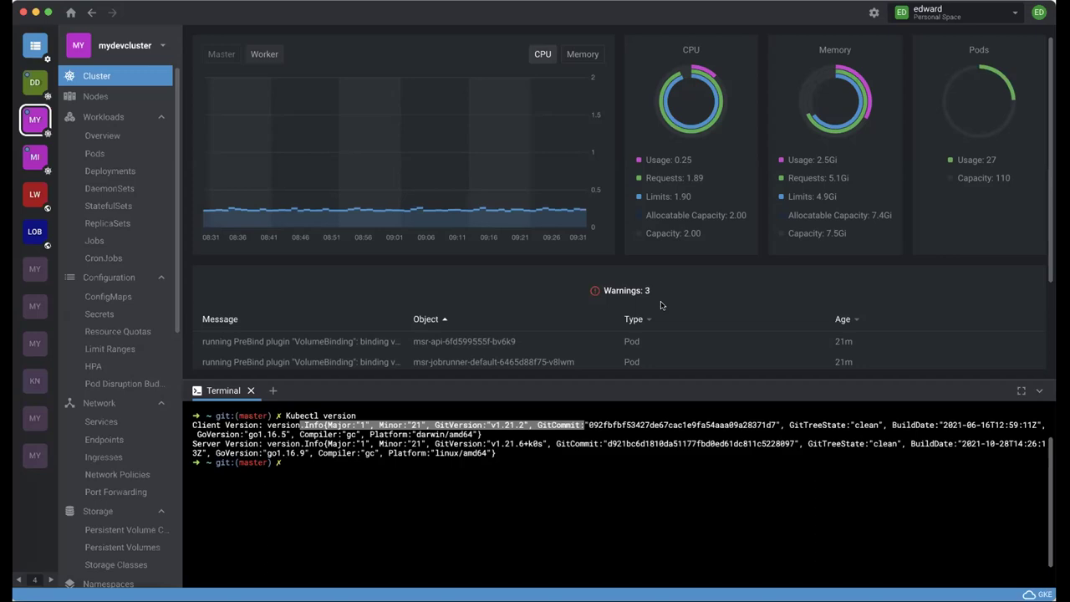
Close the terminal session and view the warning details of the msr-api pod in the cluster's pod list
click(250, 390)
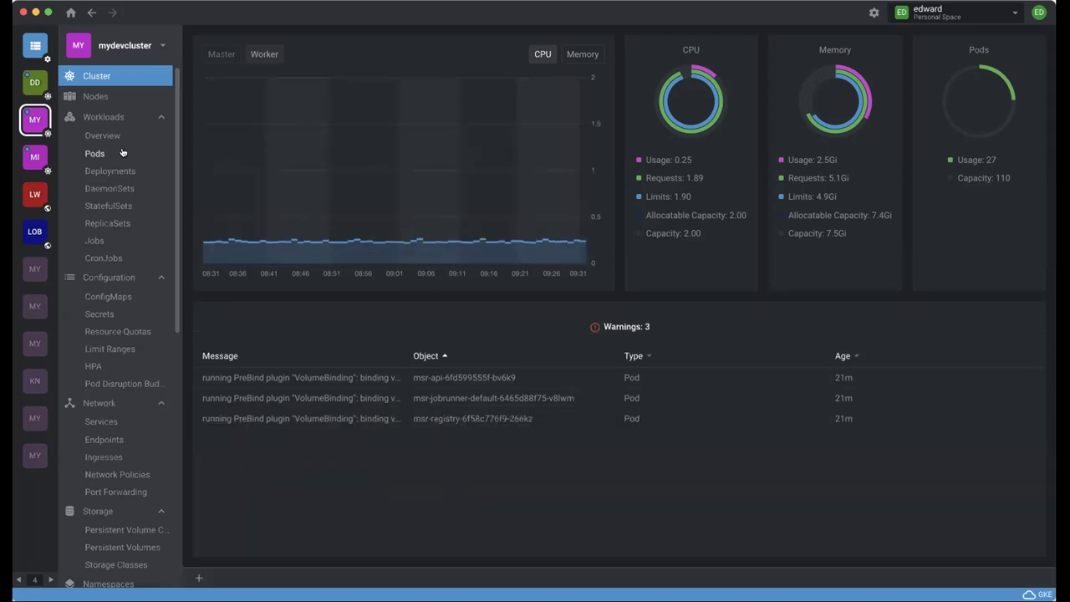
click(94, 154)
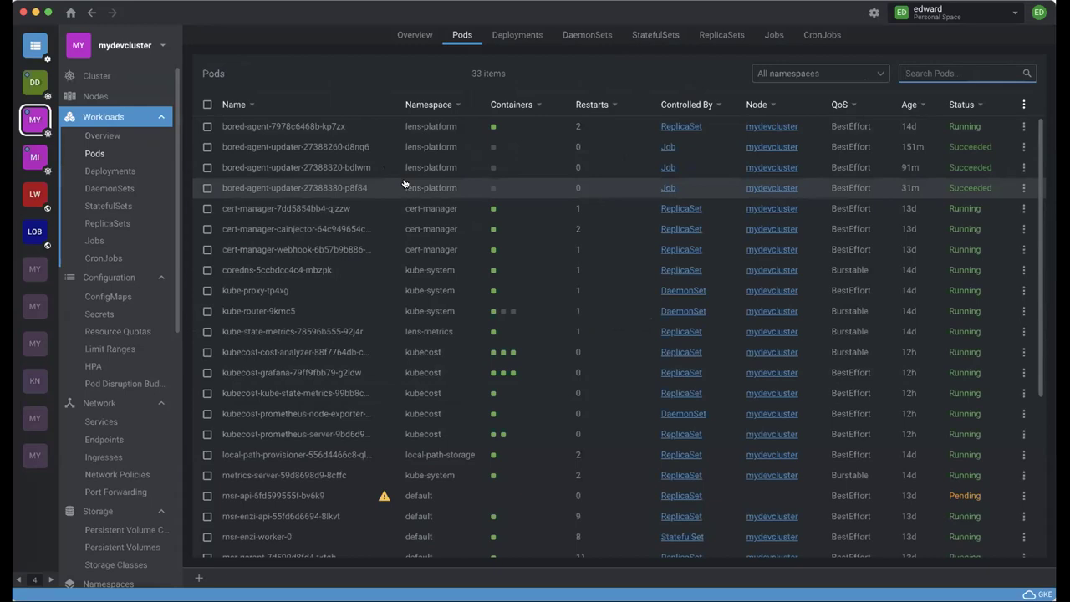
scroll(405, 185, down, 5)
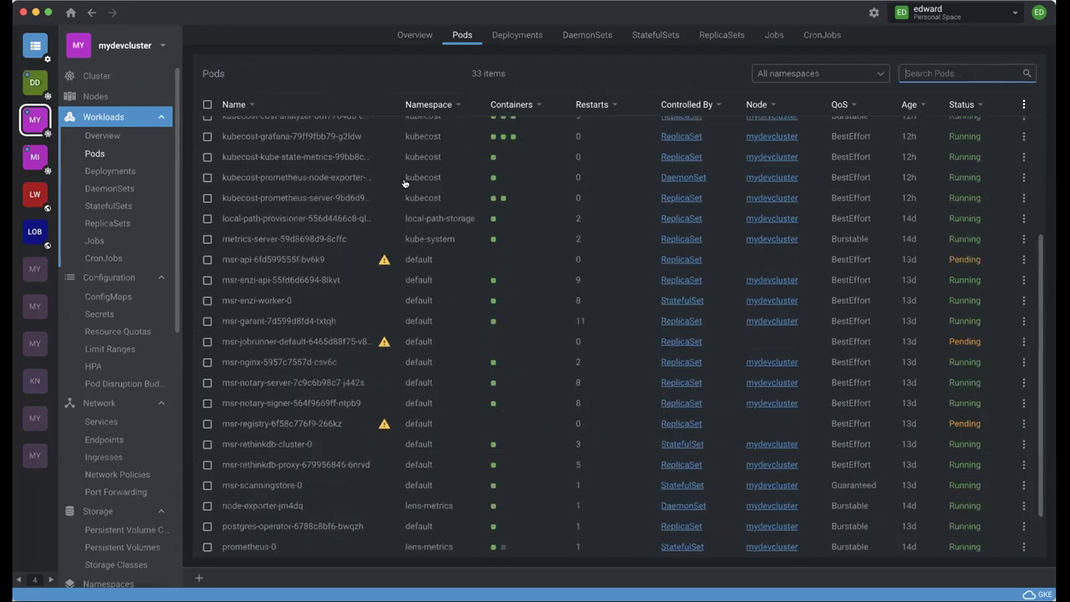
scroll(404, 197, up, 5)
scroll(383, 359, down, 3)
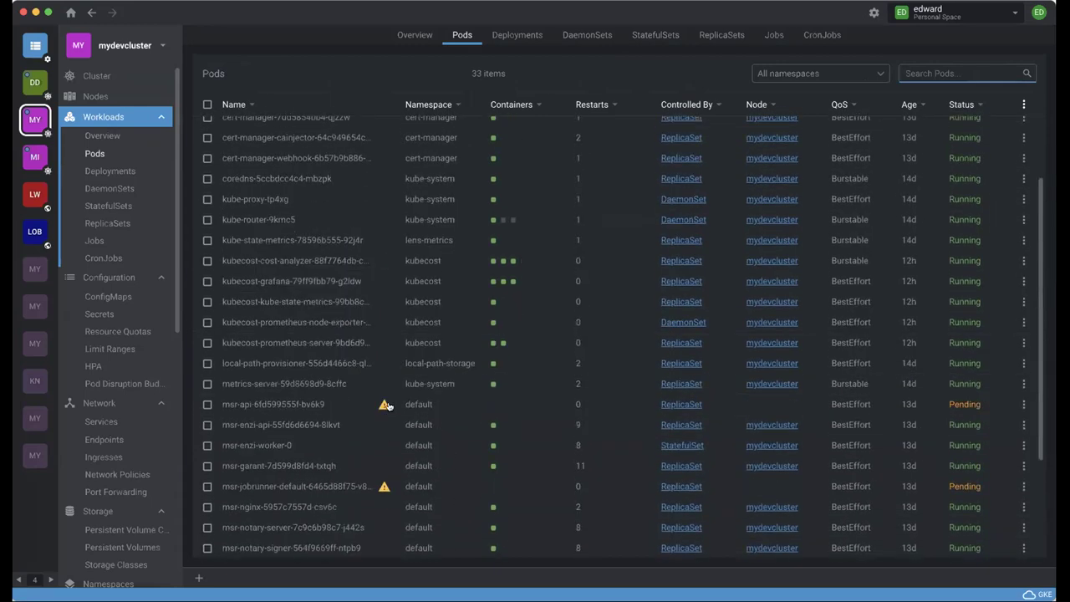
mouse_move(384, 406)
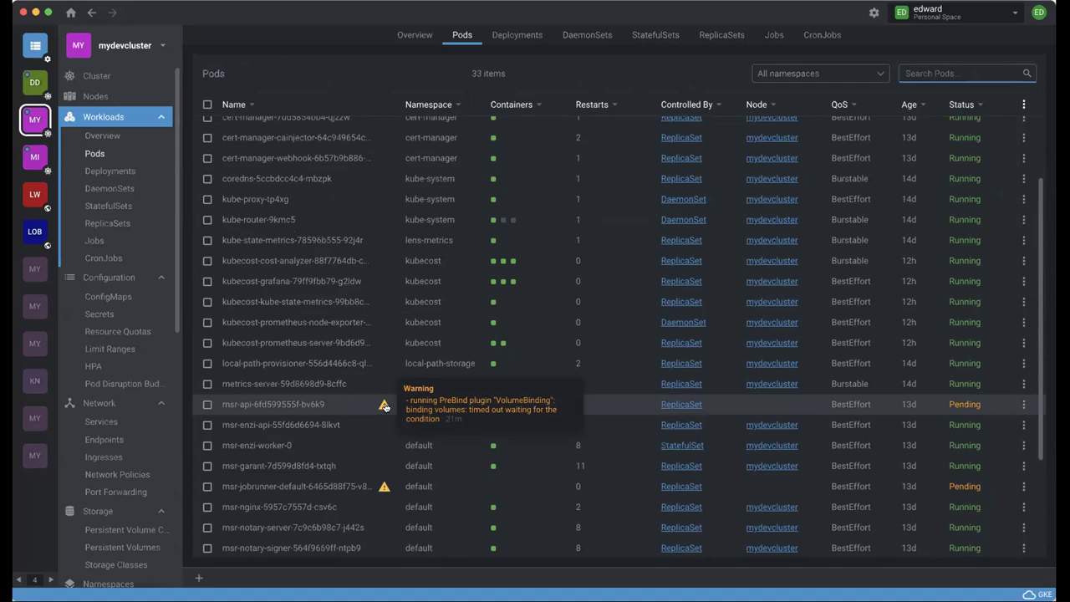
scroll(383, 405, up, 5)
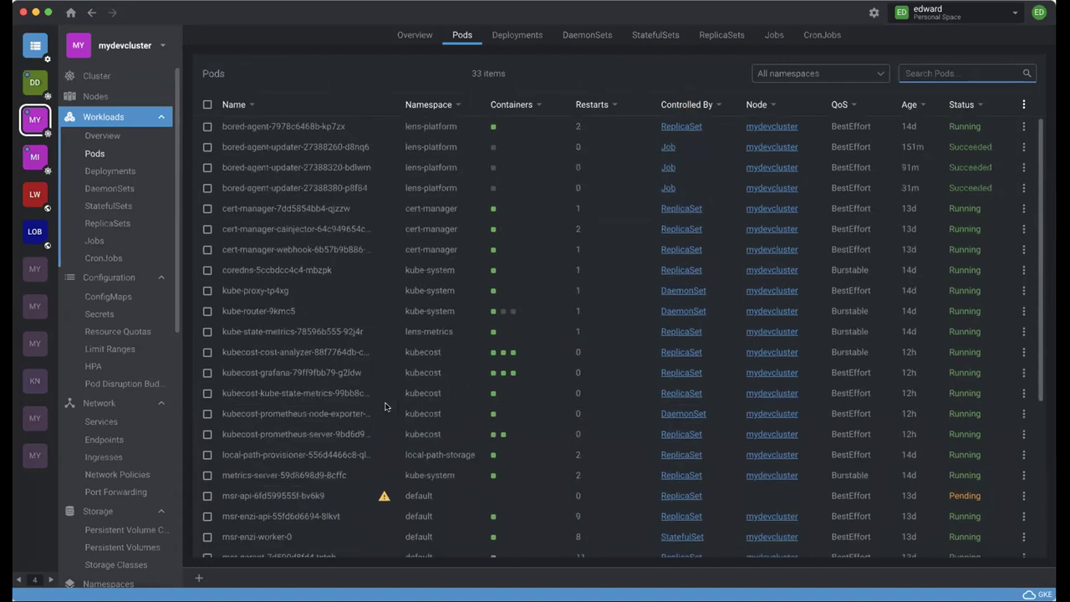
Review the details of the bored-agent-updater-27388380-p8f84 pod, including its container environment, and close them
click(330, 188)
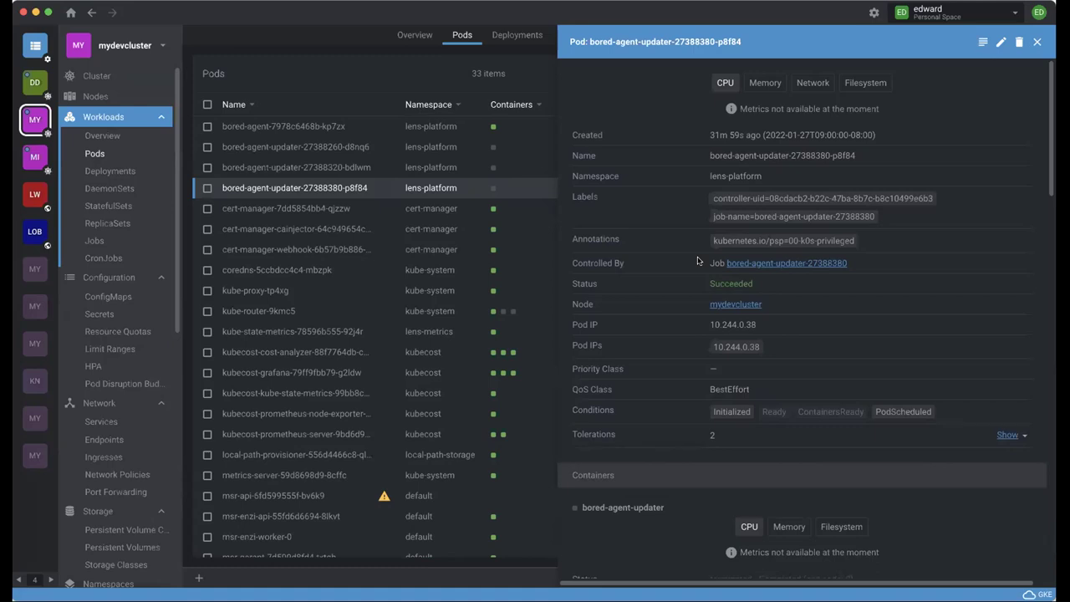
scroll(697, 261, down, 10)
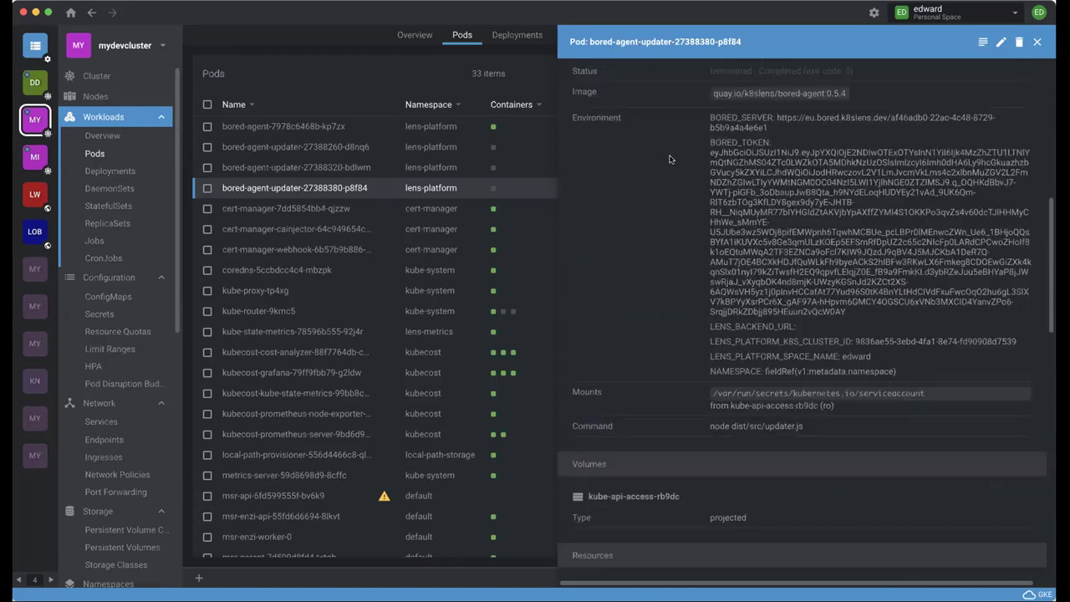
scroll(646, 243, up, 3)
click(398, 245)
click(354, 187)
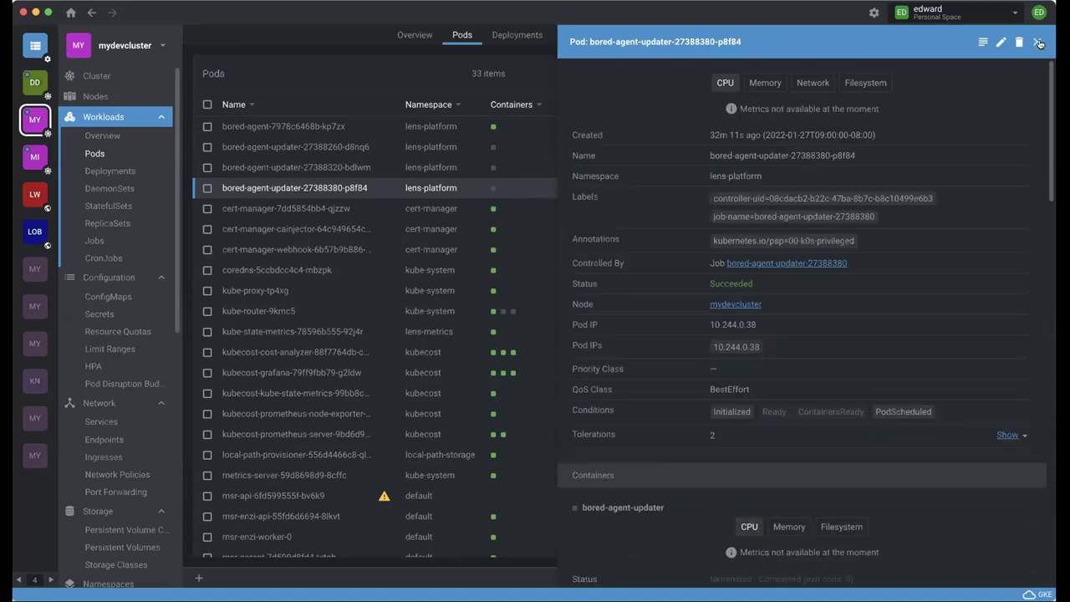
click(1038, 42)
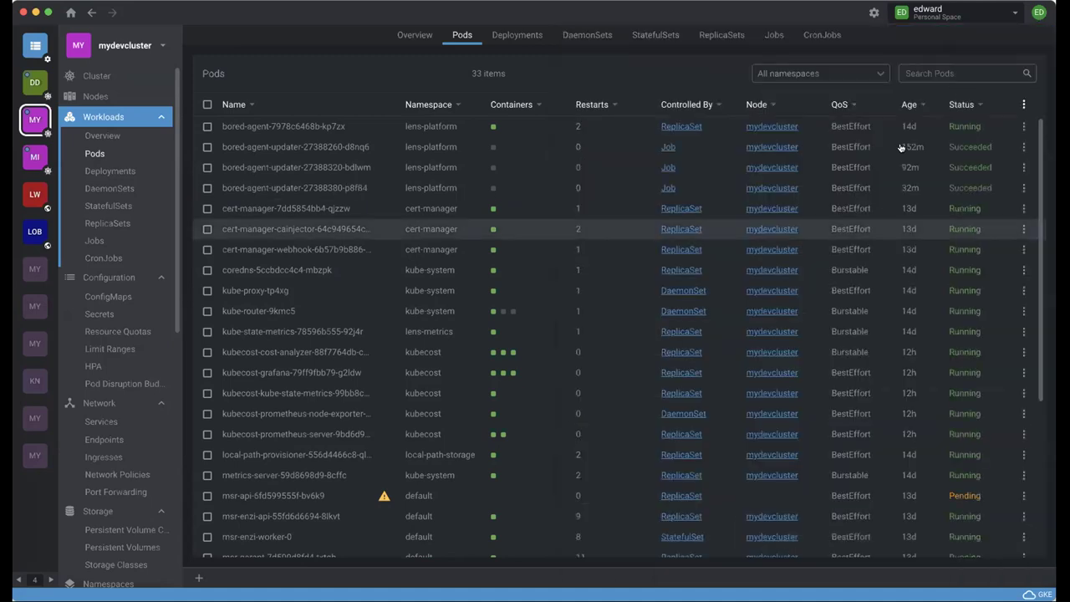
Inspect the cert-manager-7dd5854bb4-qjzzw pod's details, comparing its Filesystem and CPU metrics
click(287, 211)
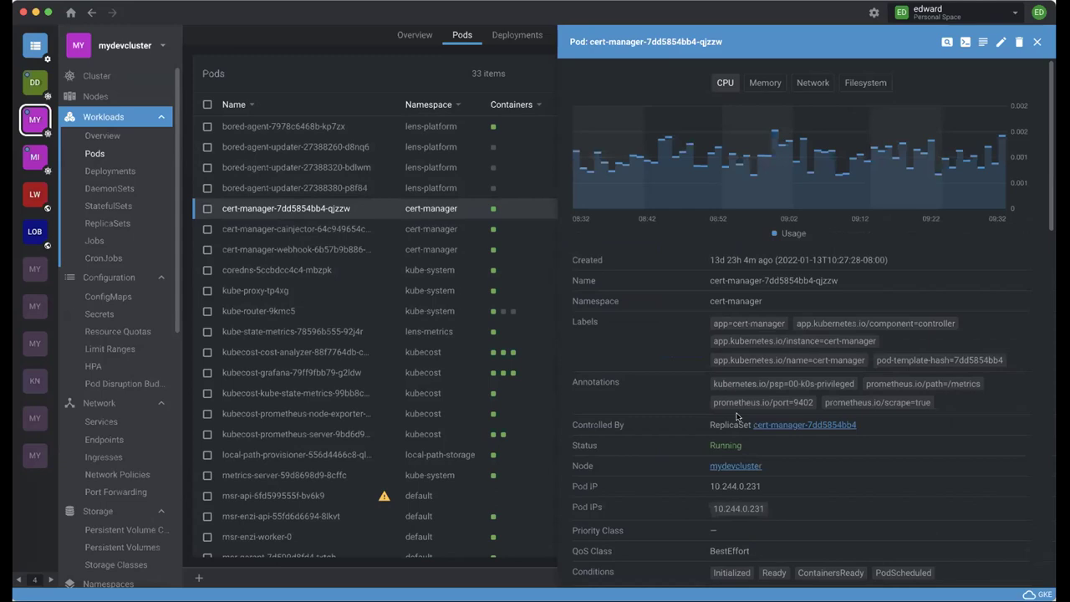
click(860, 82)
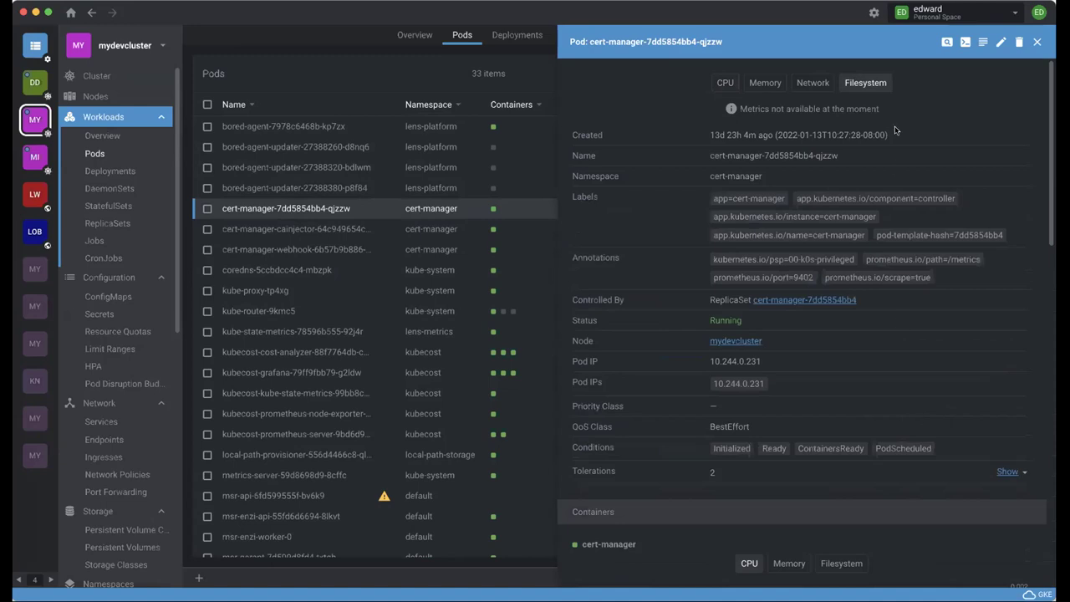
click(725, 83)
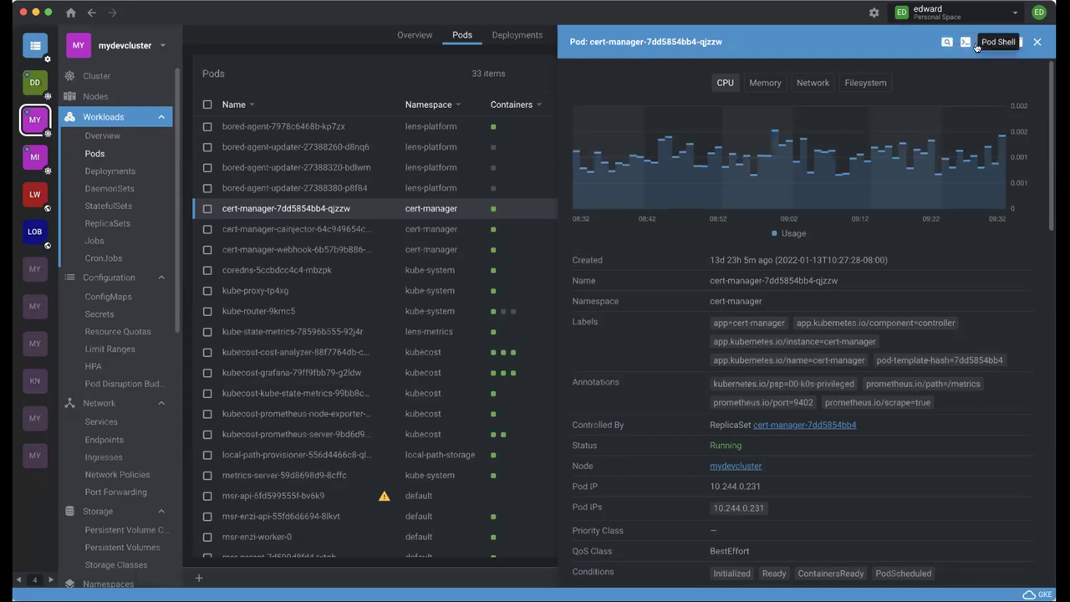
Read through the logs of the cert-manager-7dd5854bb4-qjzzw pod in full-size view and close them
mouse_move(983, 188)
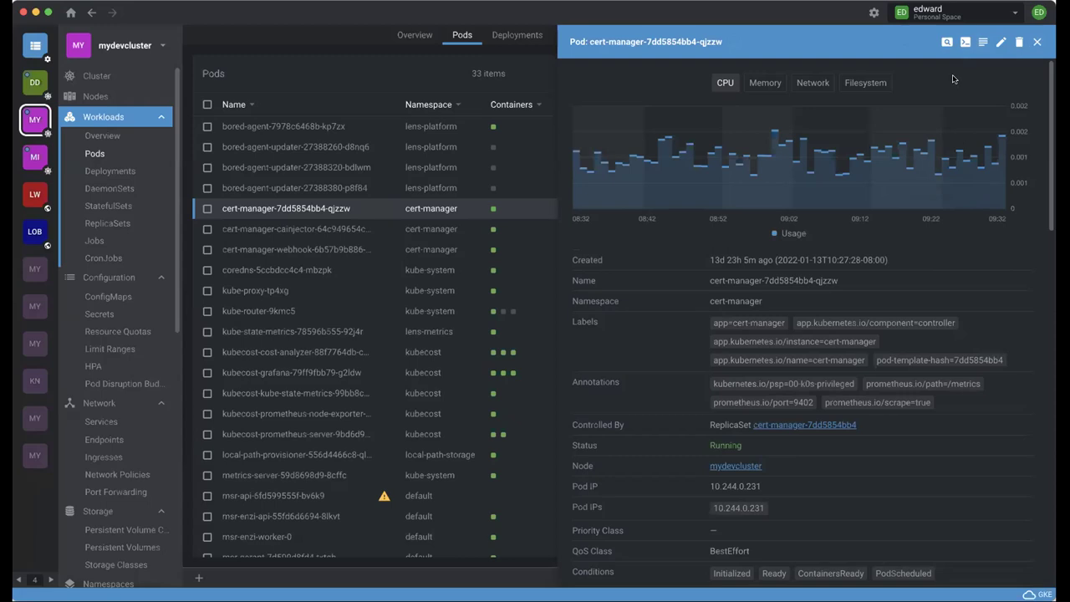
click(984, 45)
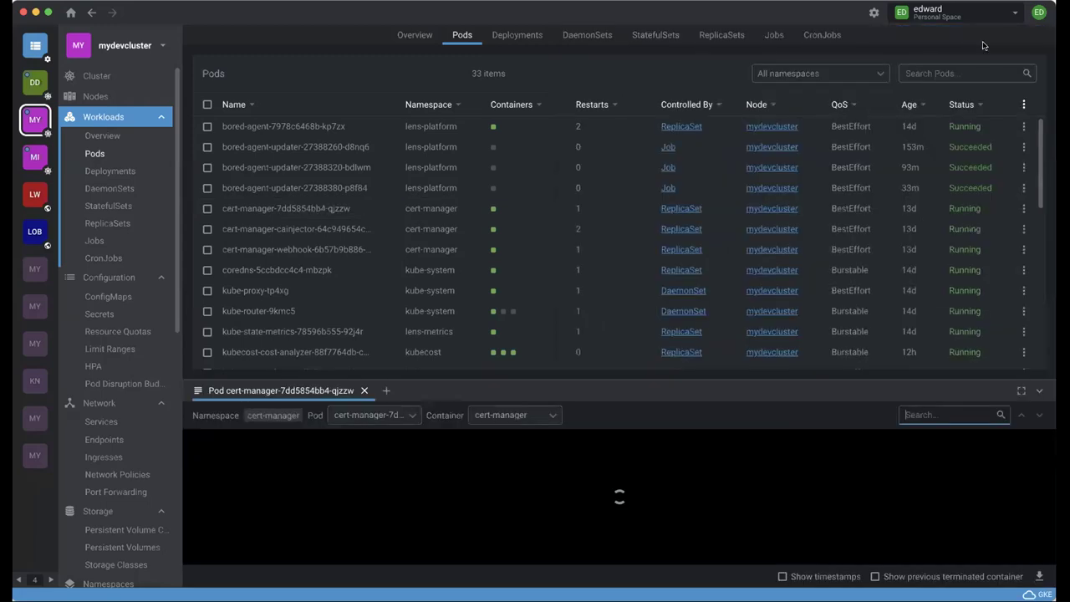
click(1021, 390)
scroll(695, 458, up, 20)
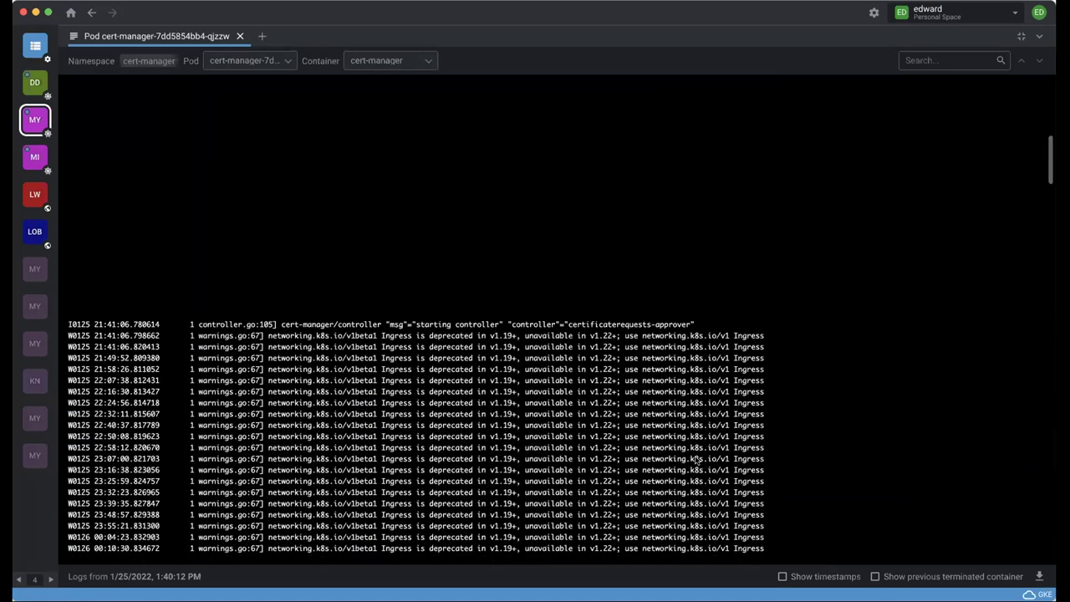
scroll(695, 458, down, 20)
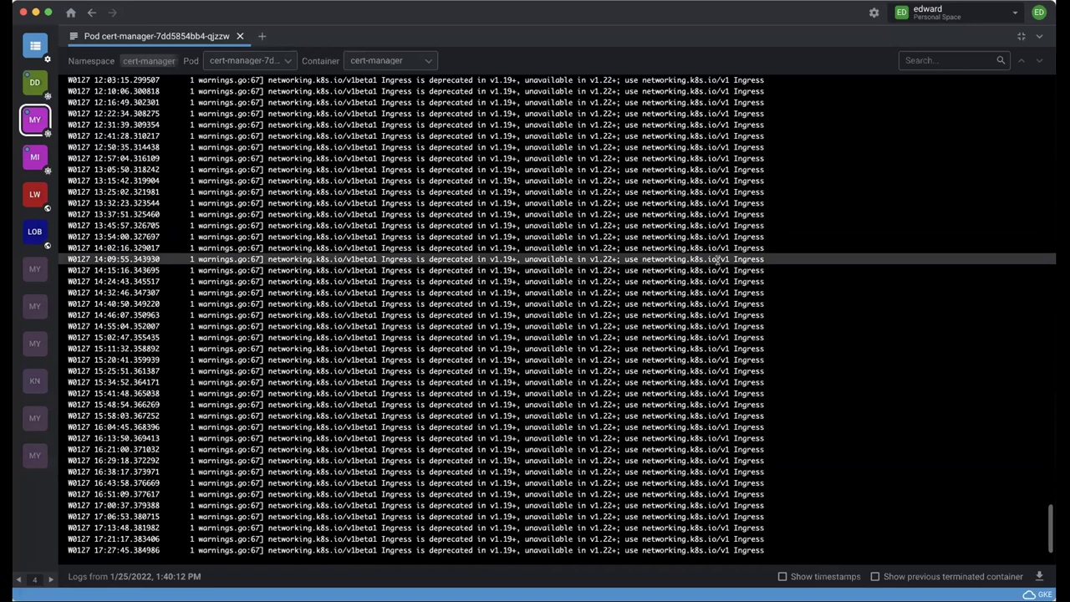
click(240, 36)
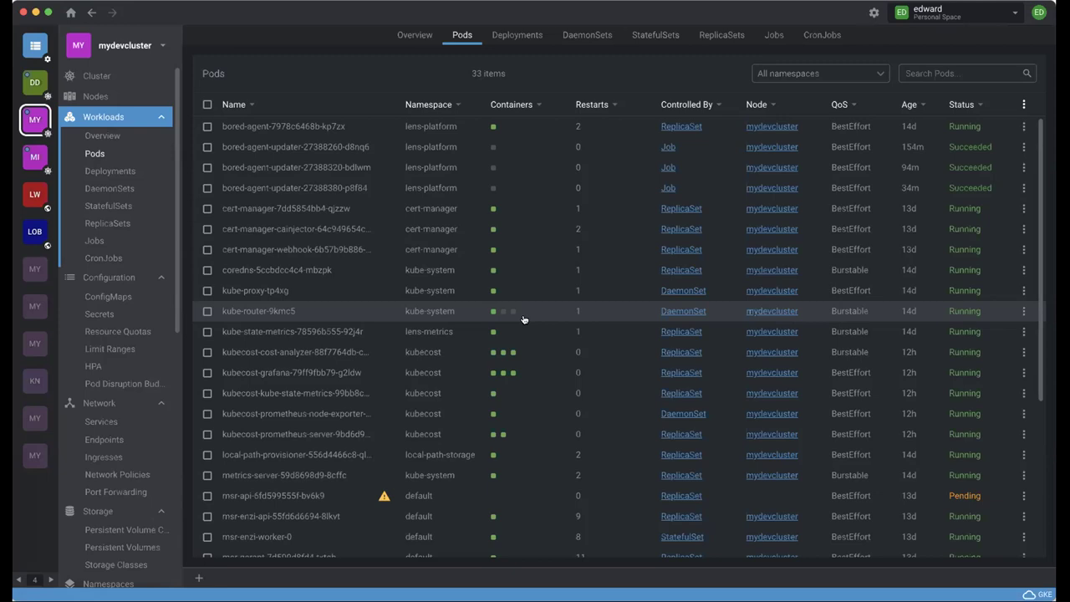
Switch to the minikube cluster and look over its dashboard and available resource categories
click(35, 156)
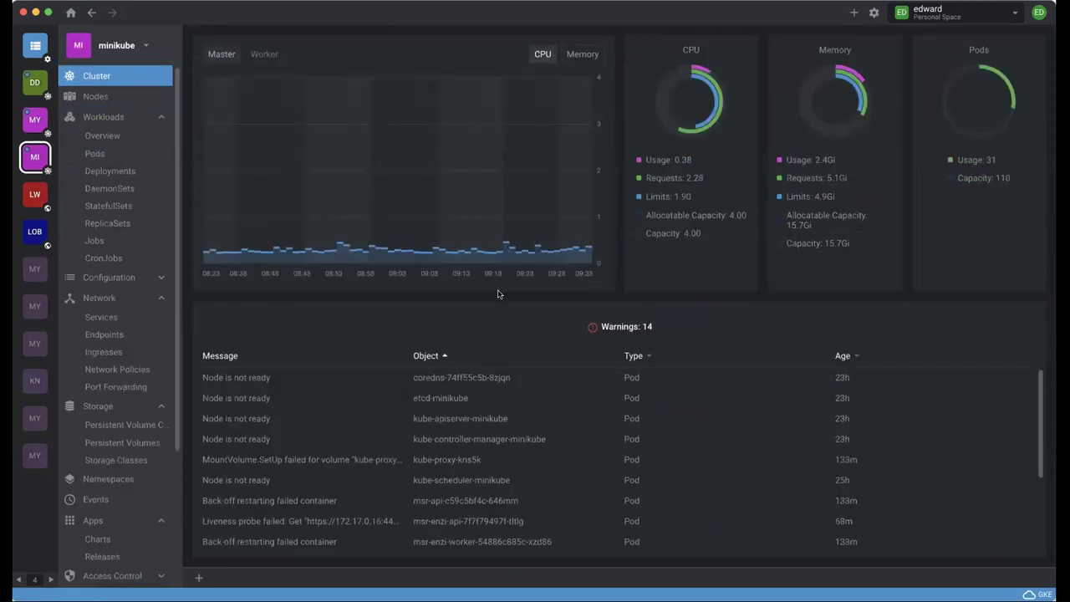
scroll(489, 370, down, 3)
scroll(489, 370, up, 3)
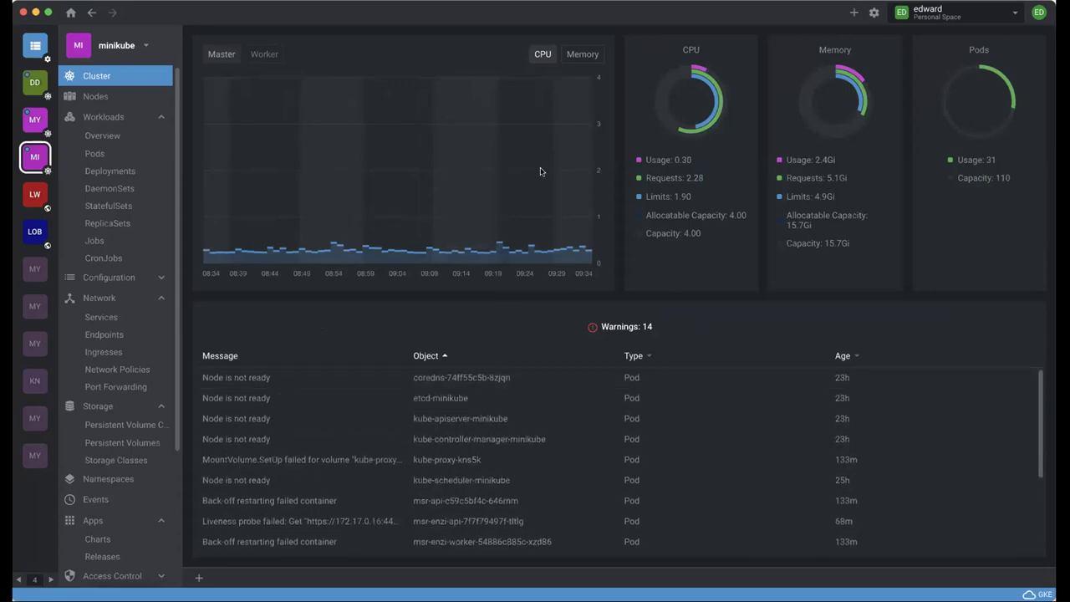
scroll(106, 351, down, 4)
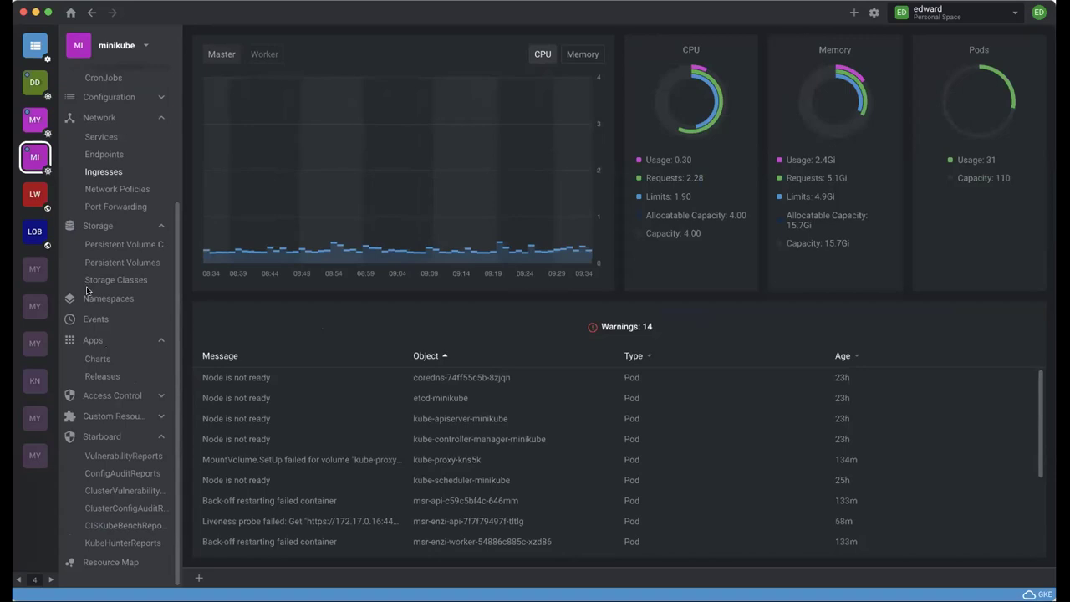
Review the list of installed Lens extensions and return to the minikube cluster dashboard
click(58, 1)
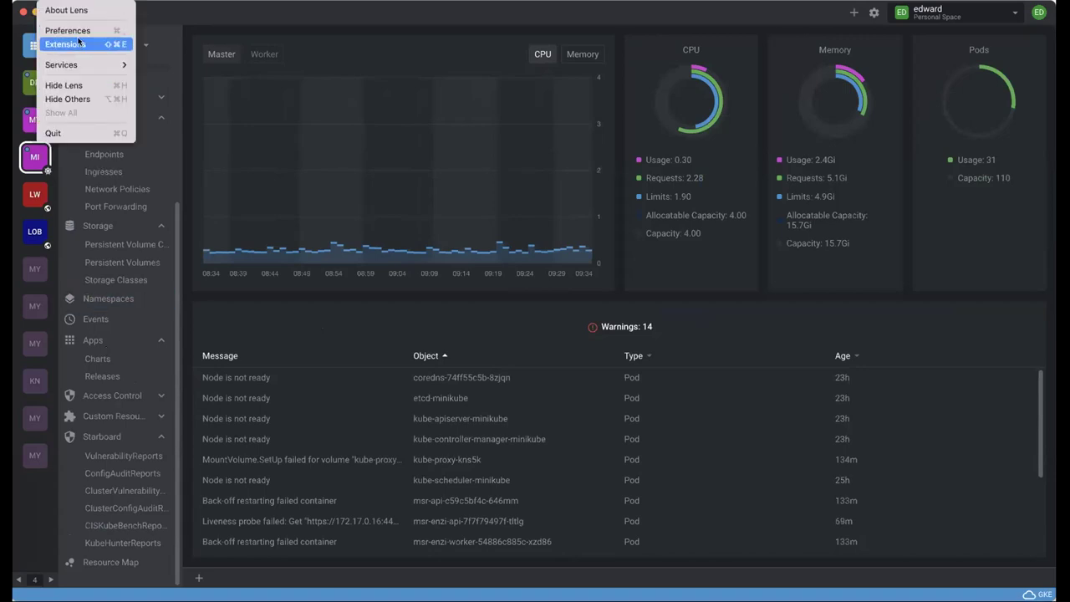
click(80, 44)
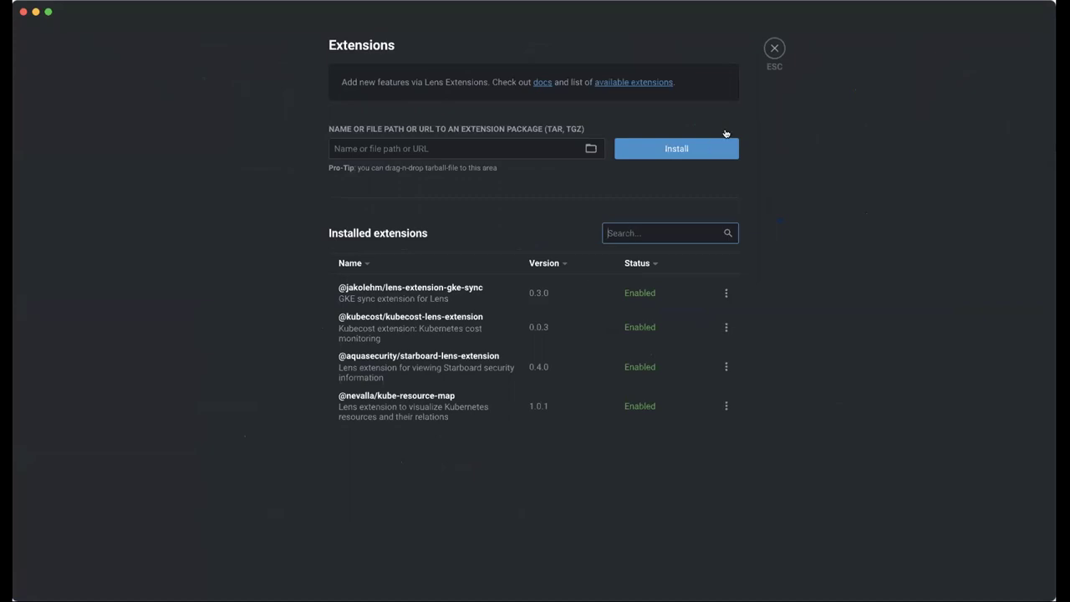
click(774, 49)
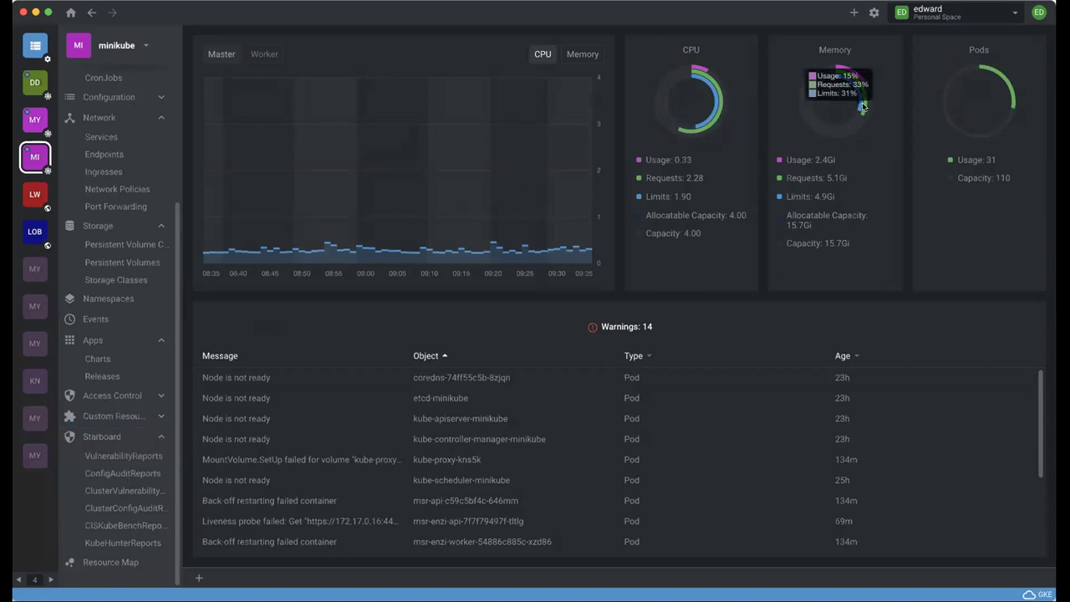
Create a new team space named devopscare1
click(853, 15)
click(796, 49)
click(966, 15)
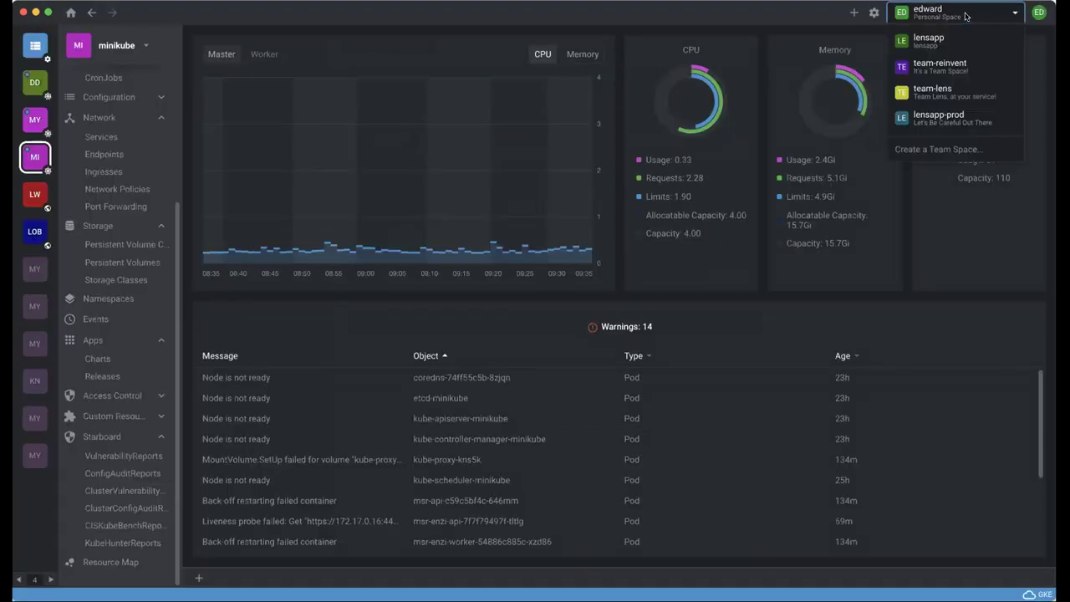
click(935, 148)
text(devopscare1)
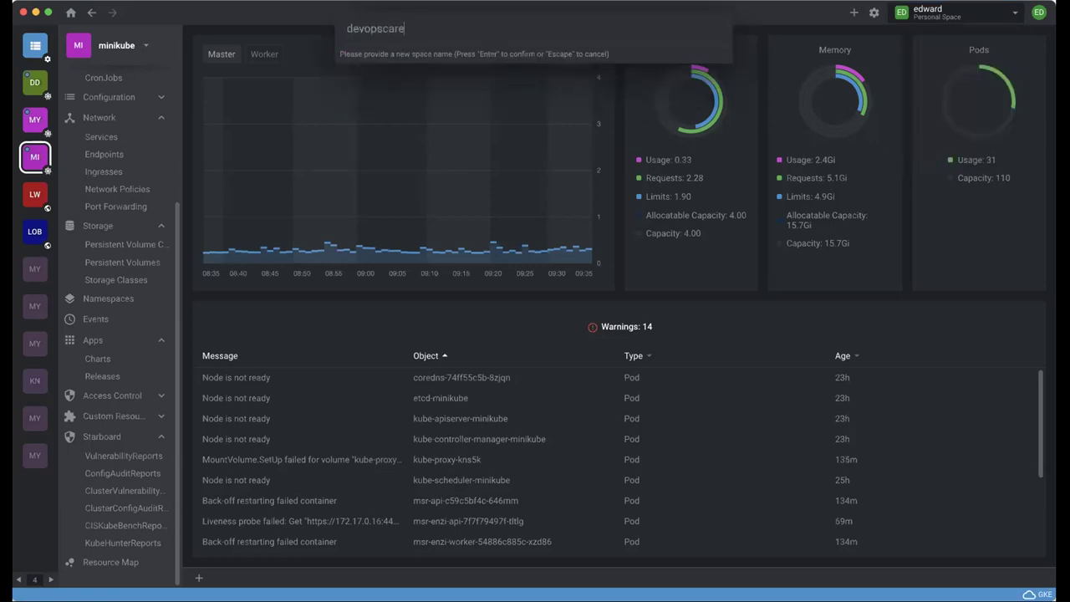
key(Return)
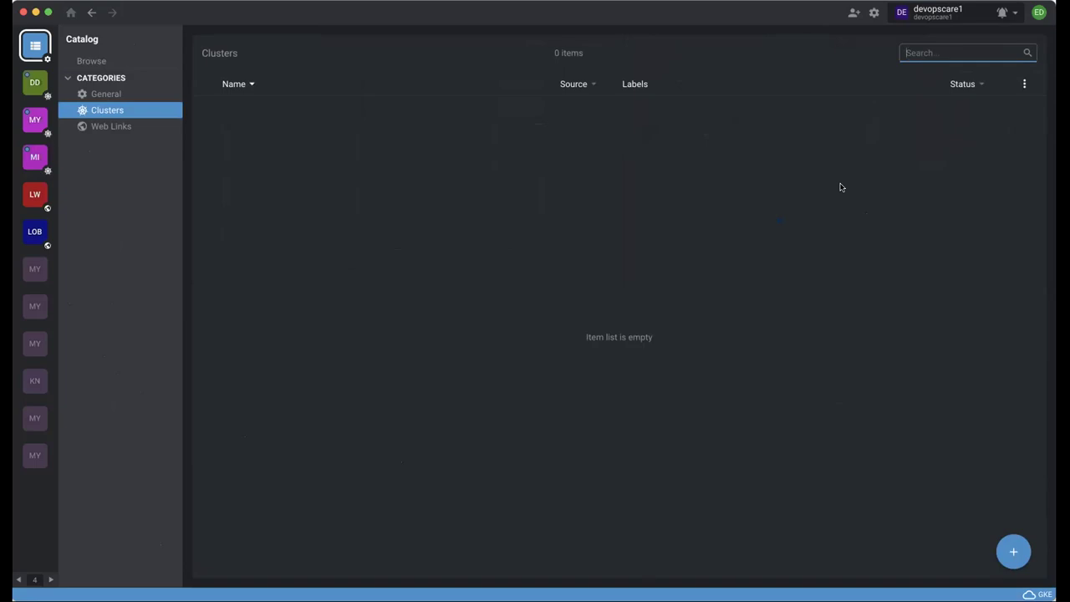
Add the minikube cluster to the devopscare1 team space with United States as the region, and close the cluster settings
click(30, 158)
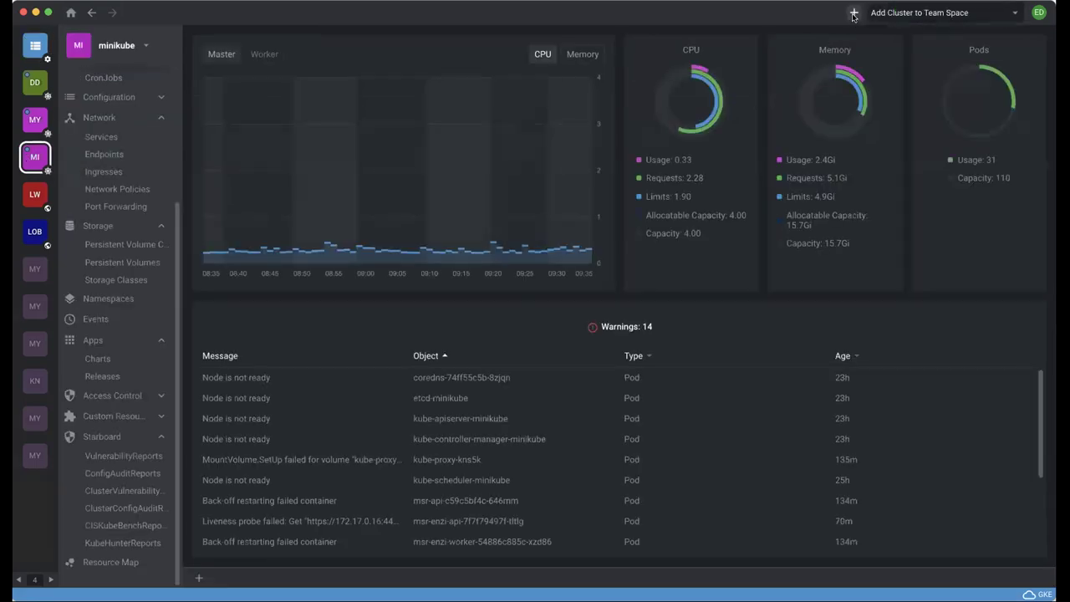
click(853, 14)
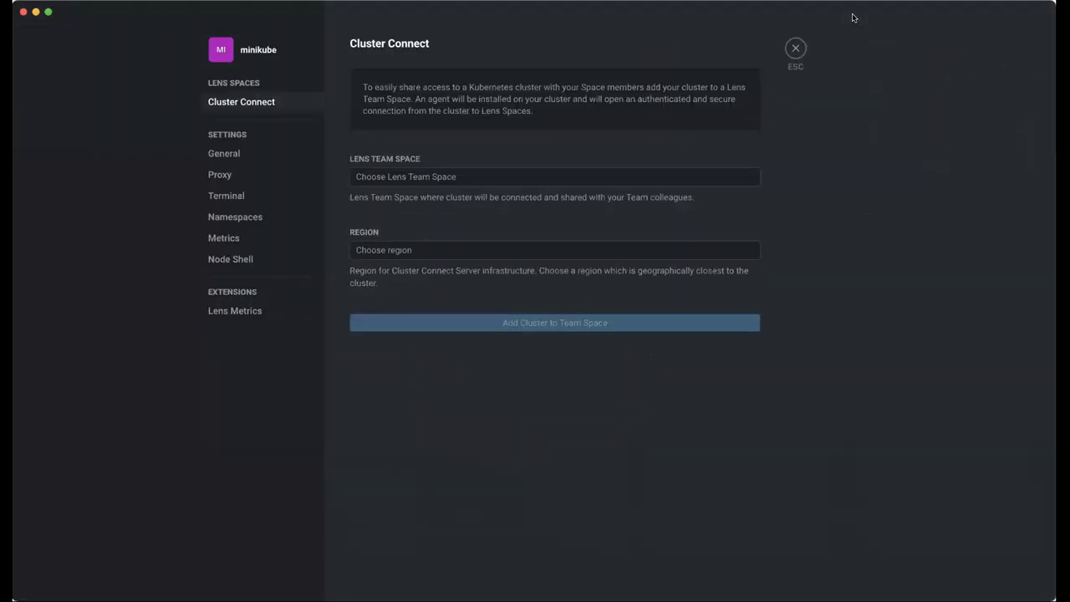
click(669, 178)
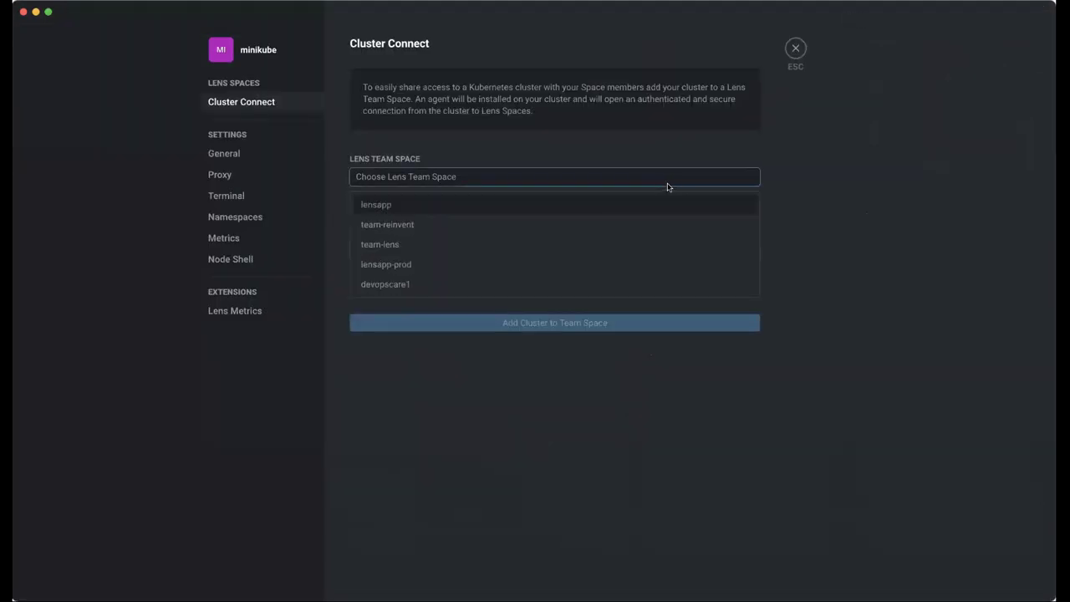
click(654, 283)
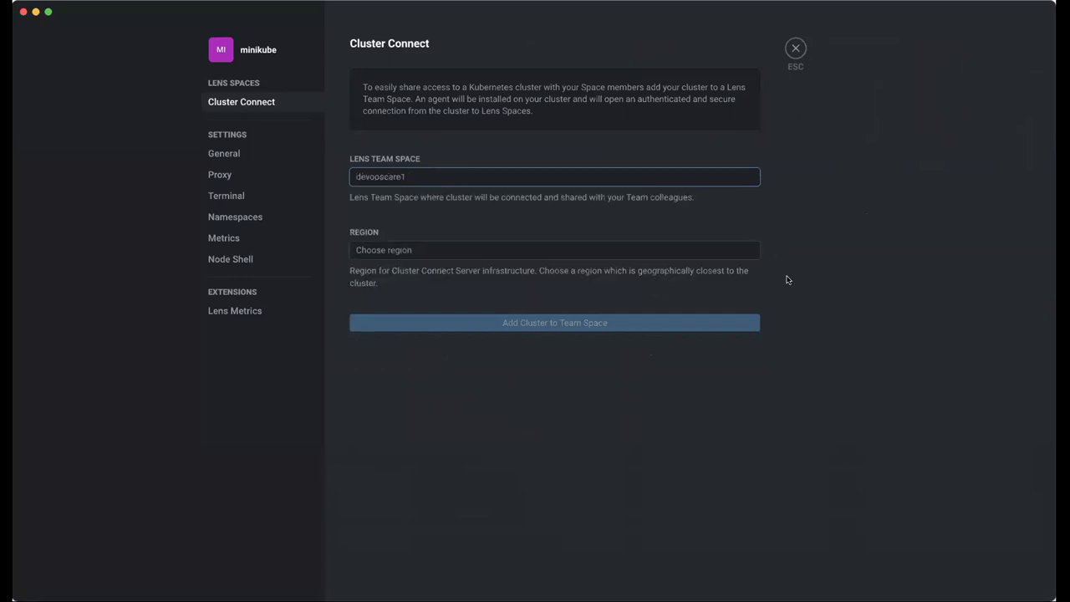
click(728, 251)
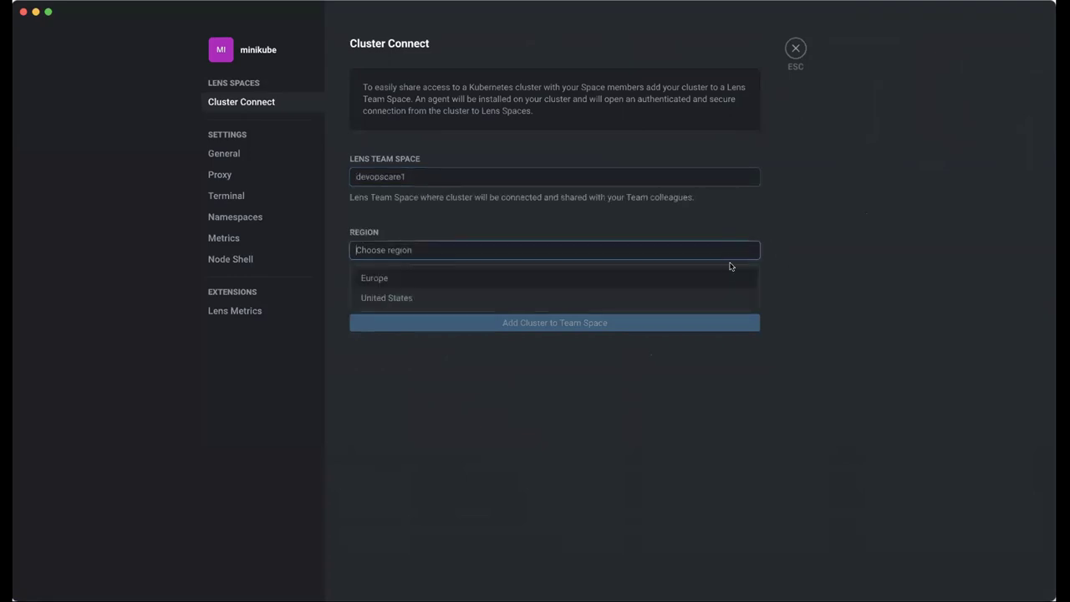
click(706, 299)
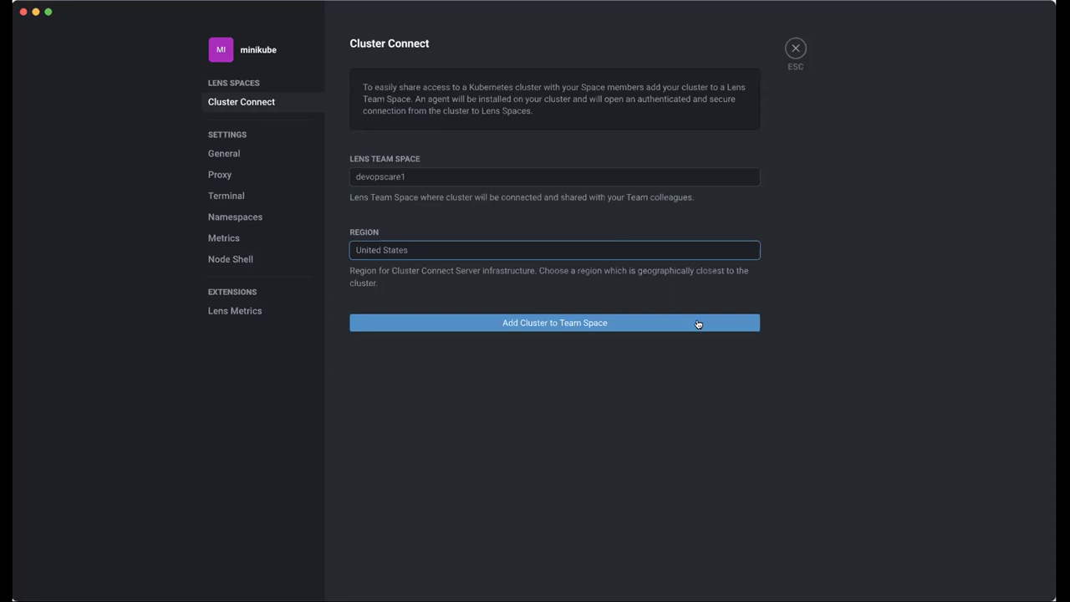
click(698, 325)
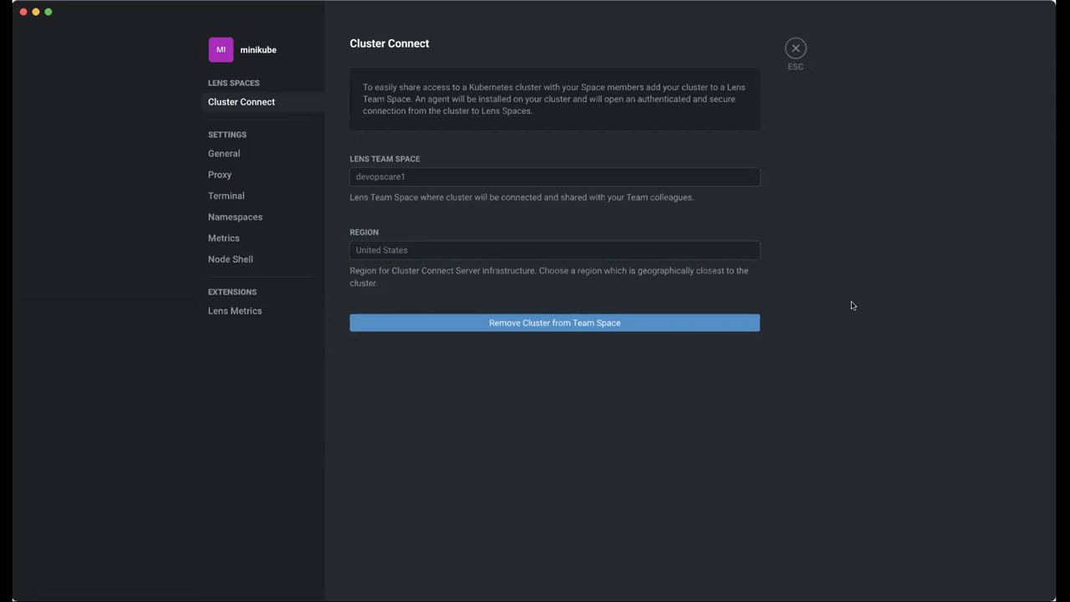
click(795, 48)
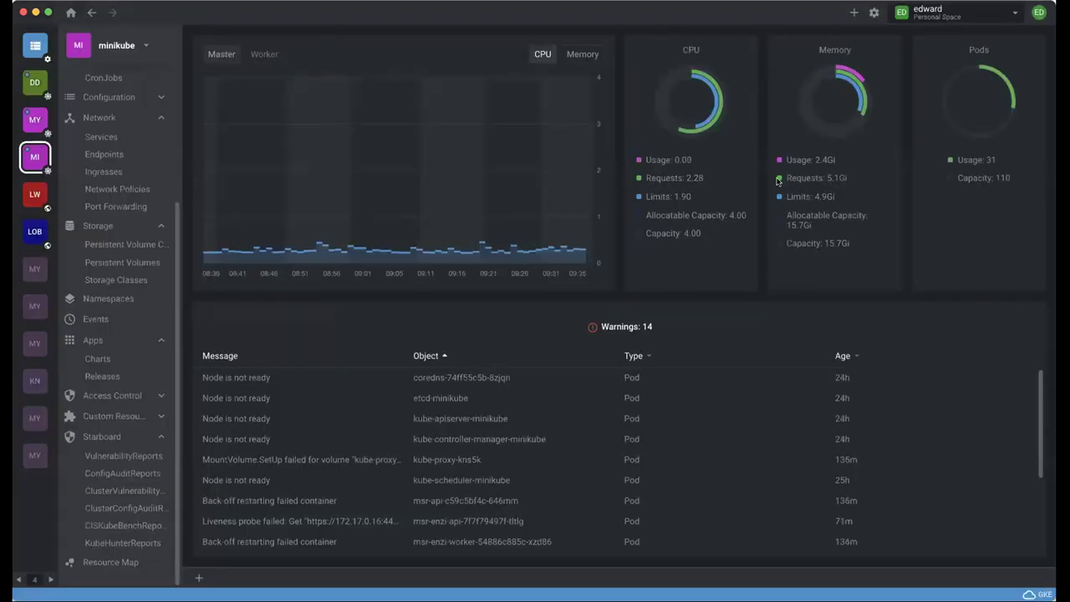
Switch to the devopscare1 team space and connect to its minikube cluster
click(965, 12)
click(938, 144)
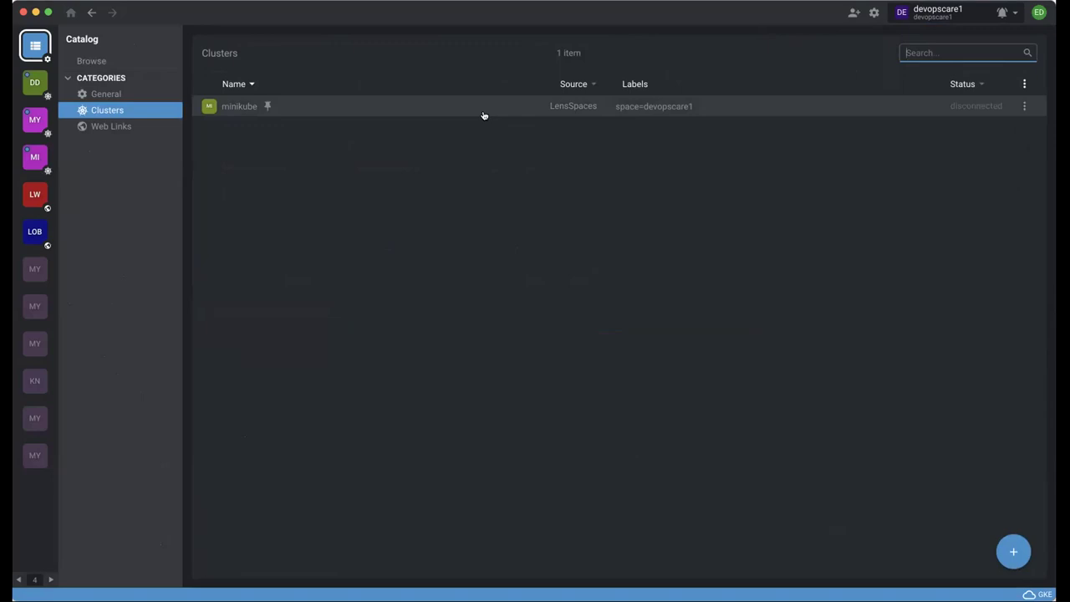
click(483, 116)
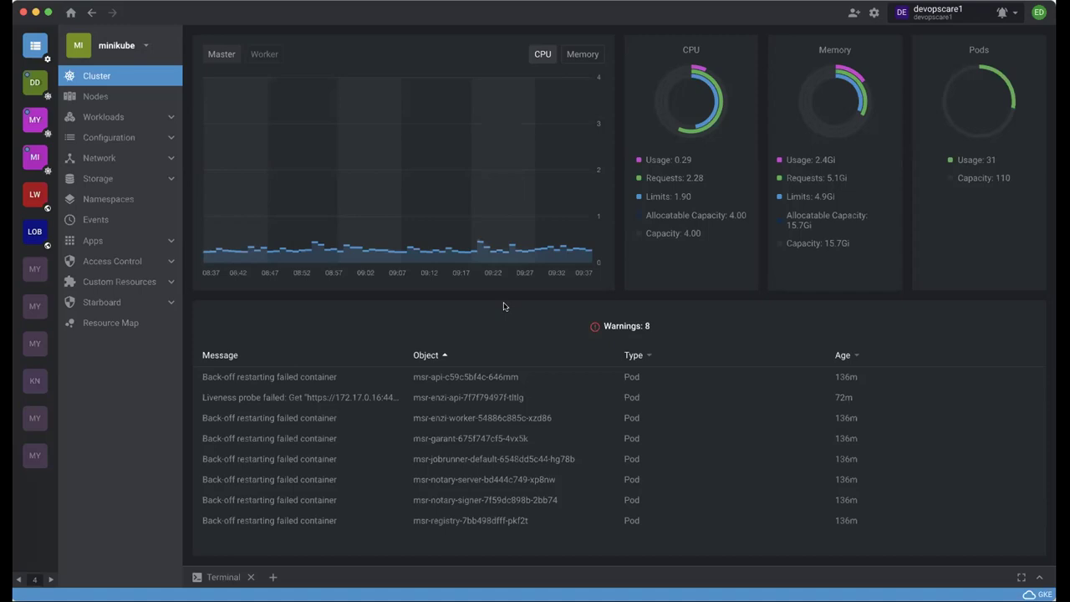
Share the devopscare1 team space by inviting a colleague by username, and close the sharing dialog
click(852, 14)
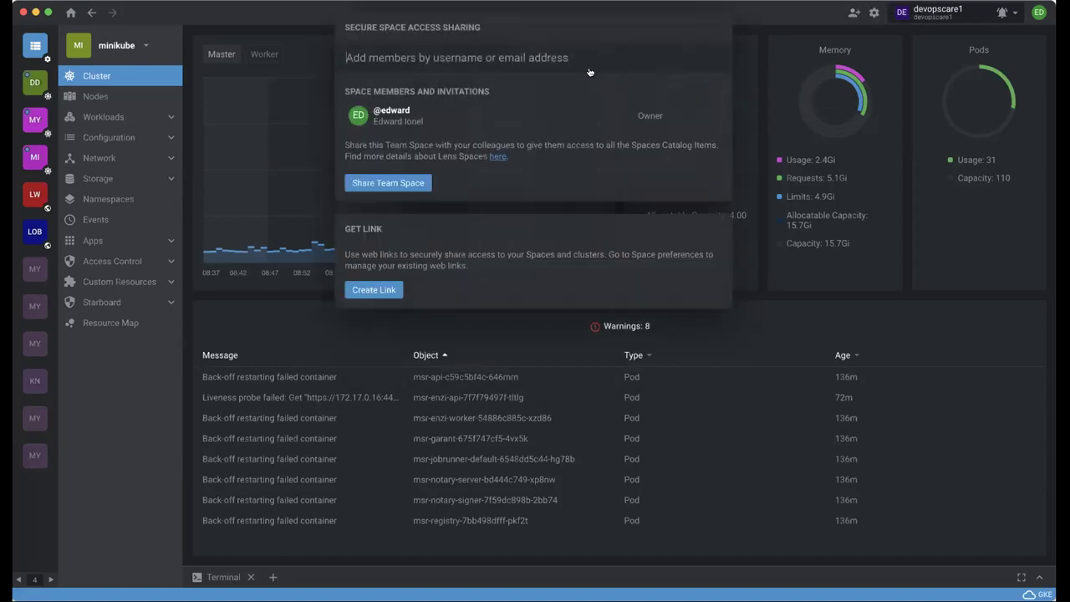
text(anoop)
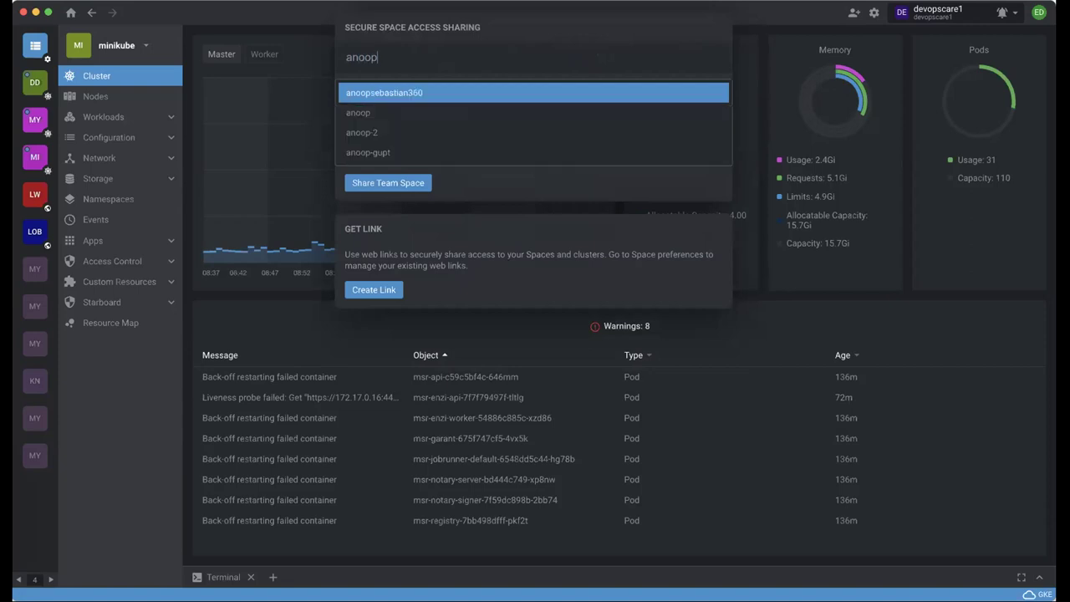
click(508, 119)
click(389, 184)
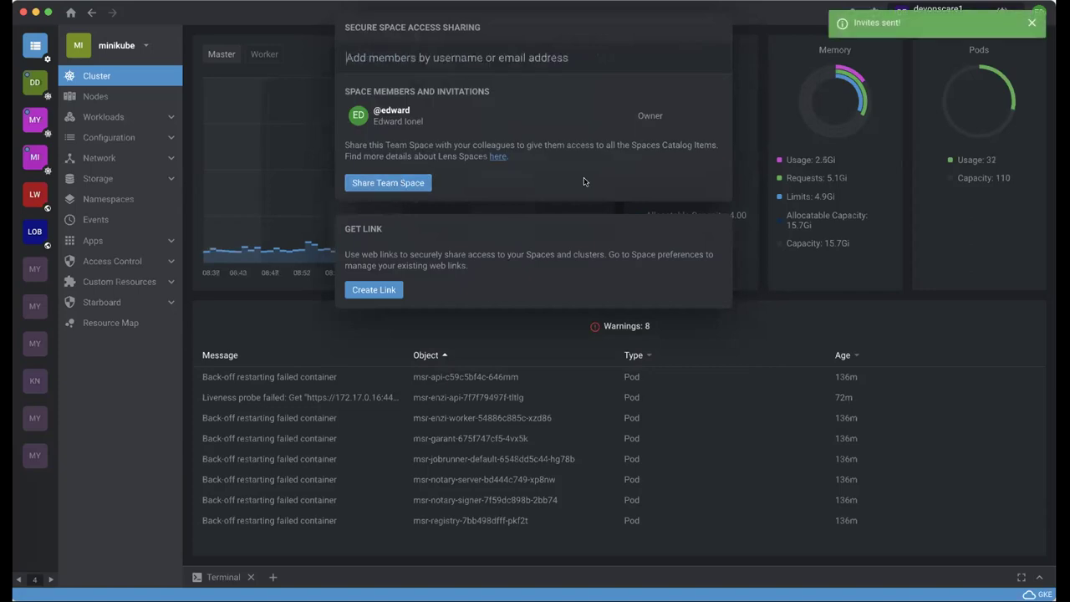
click(1027, 23)
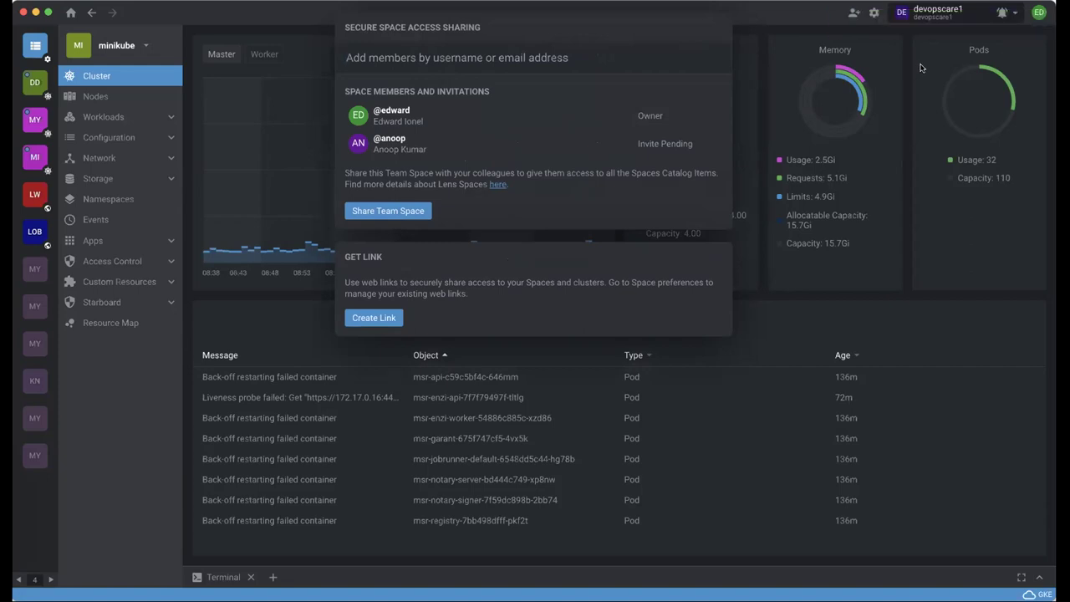
click(920, 70)
Review the members, active invitations and teams in the devopscare1 space settings, including the actions offered for the invitation
click(961, 18)
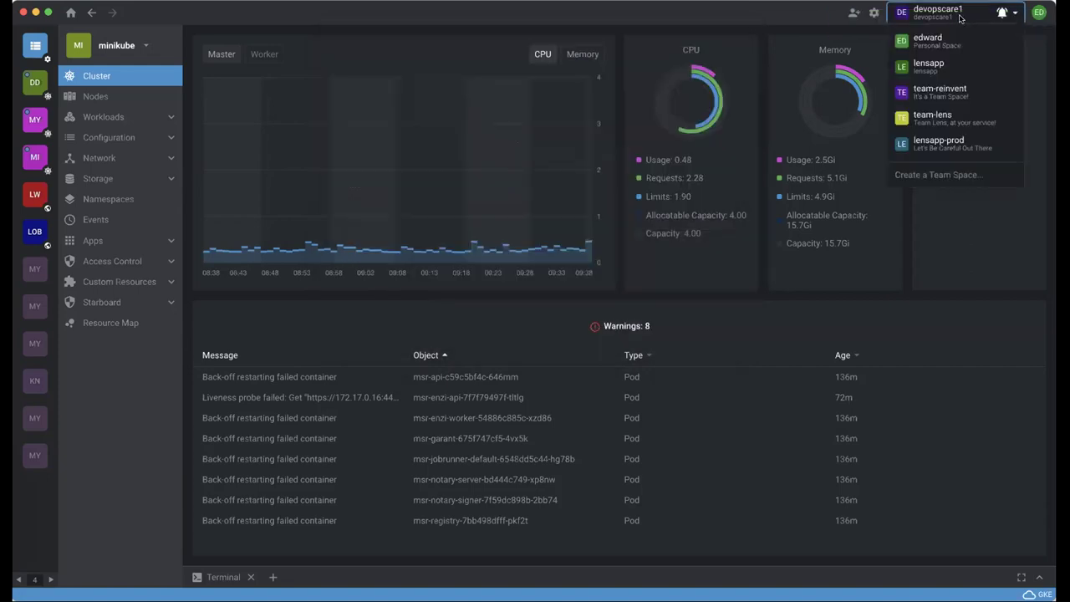
click(874, 13)
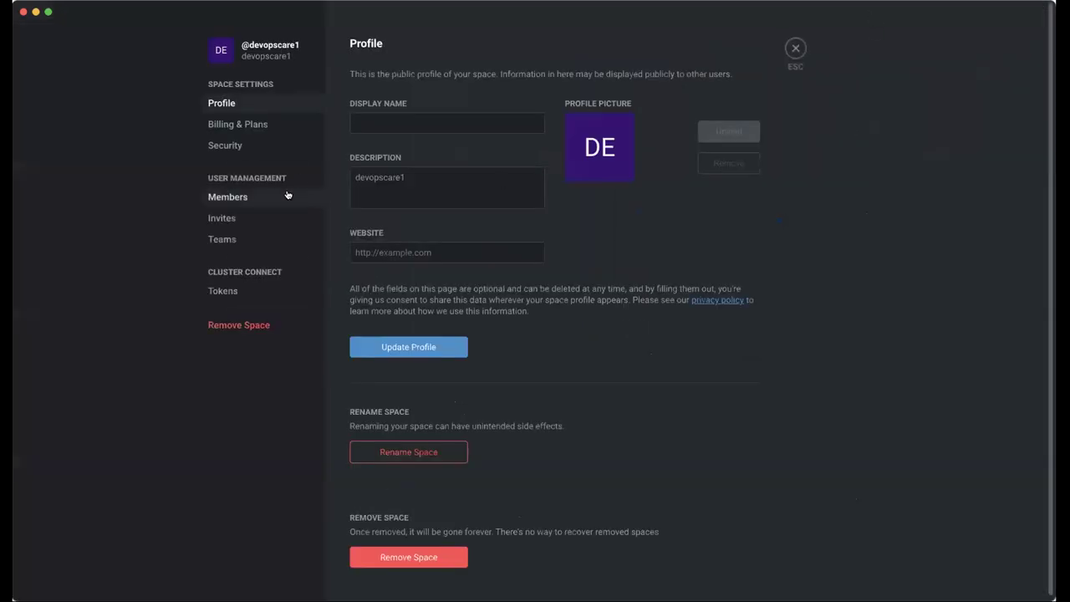
click(287, 195)
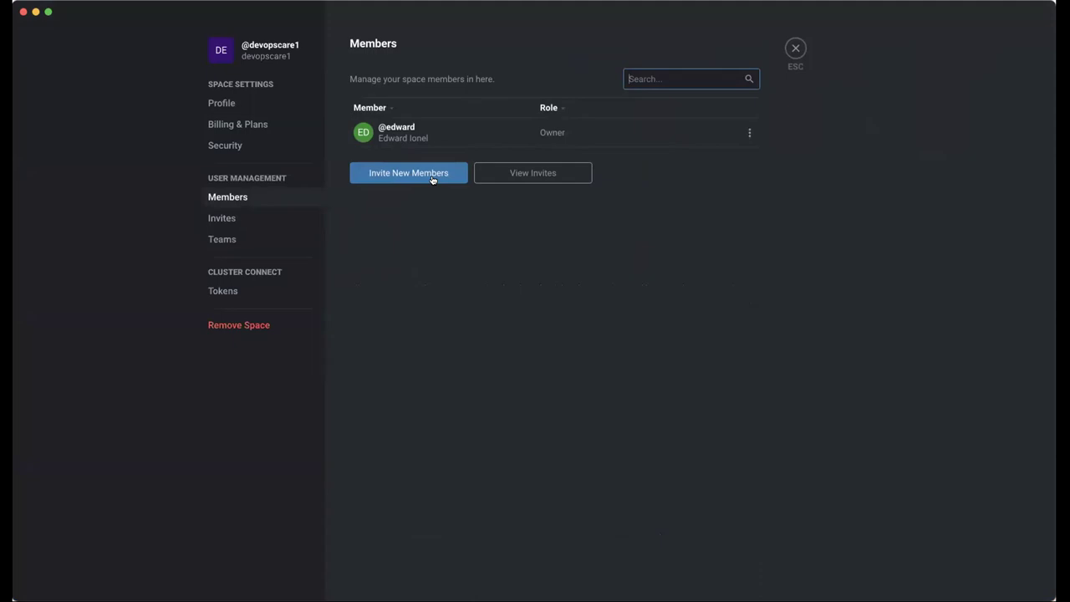
click(282, 218)
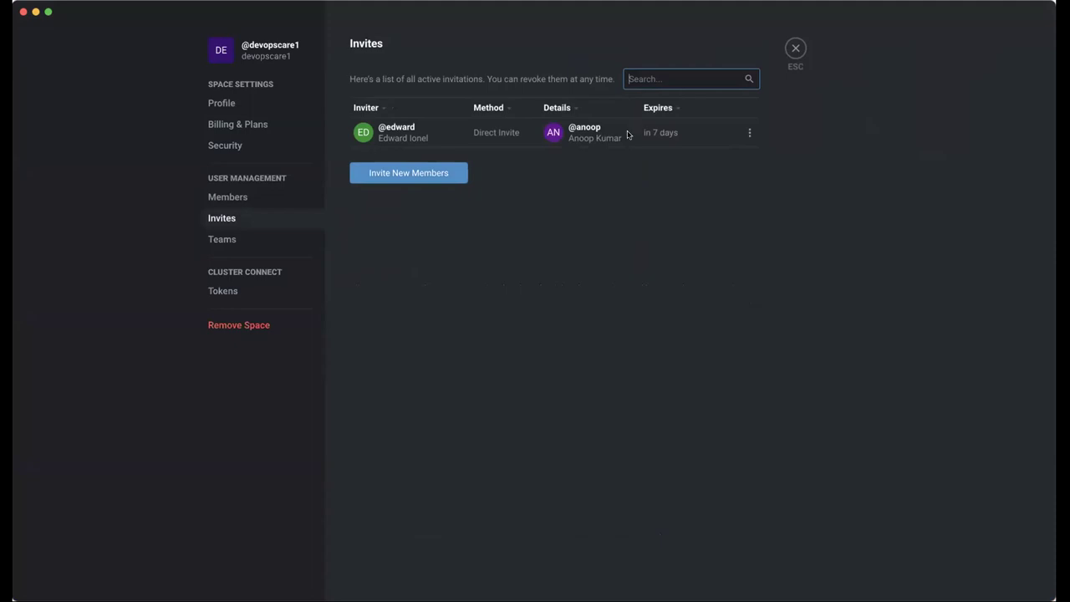
click(254, 241)
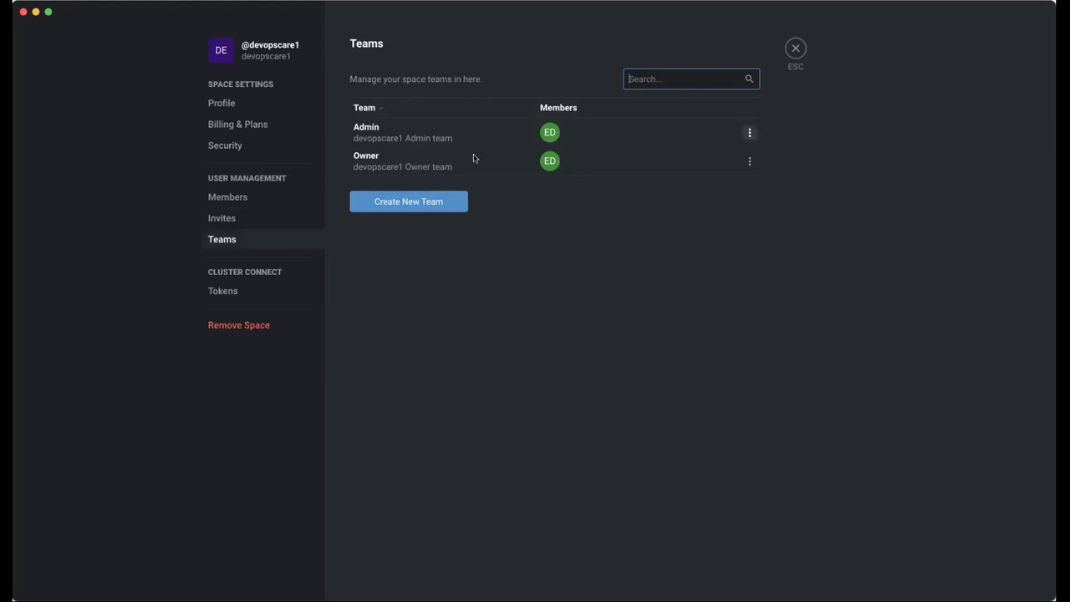
click(263, 198)
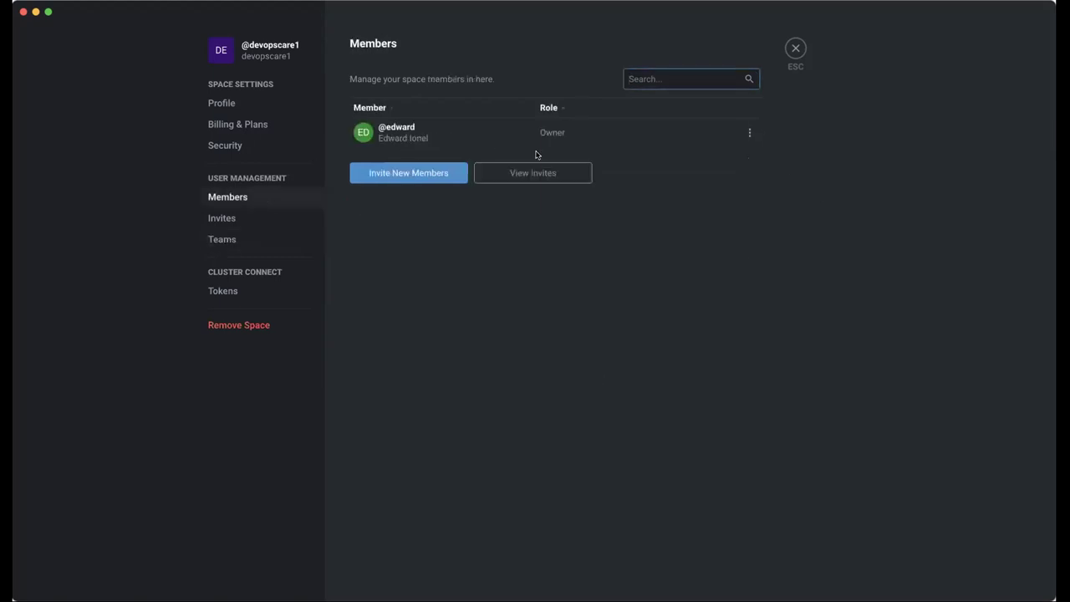
click(221, 217)
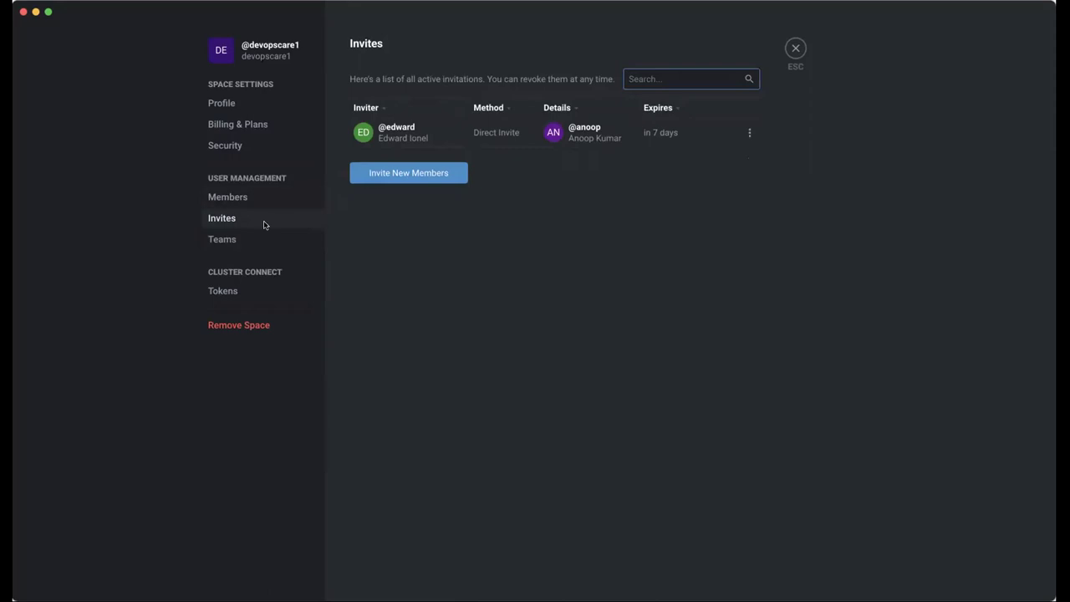
click(749, 132)
click(688, 229)
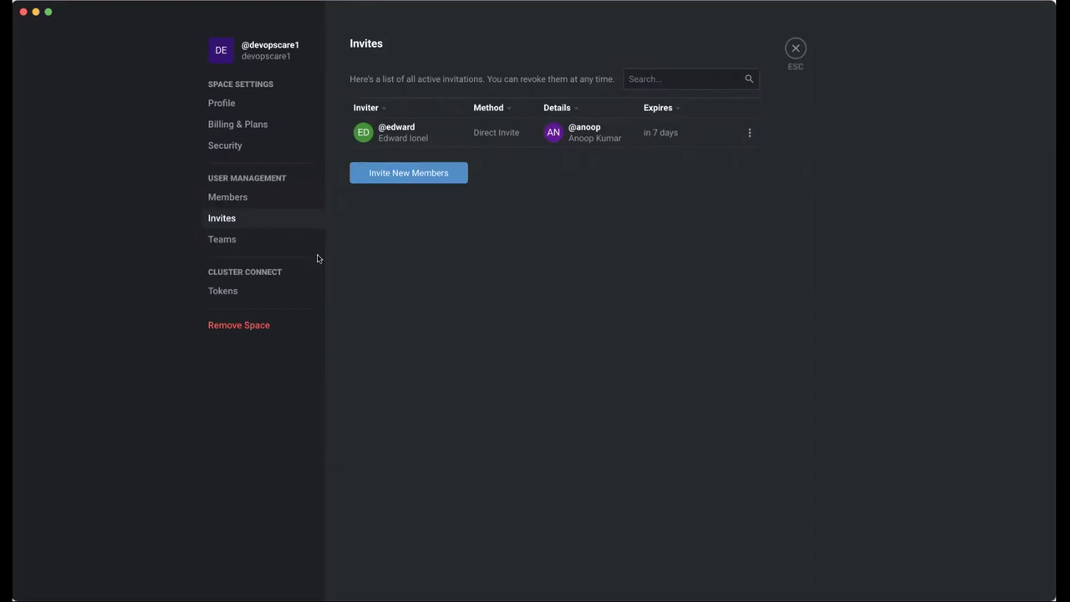
click(278, 241)
click(277, 219)
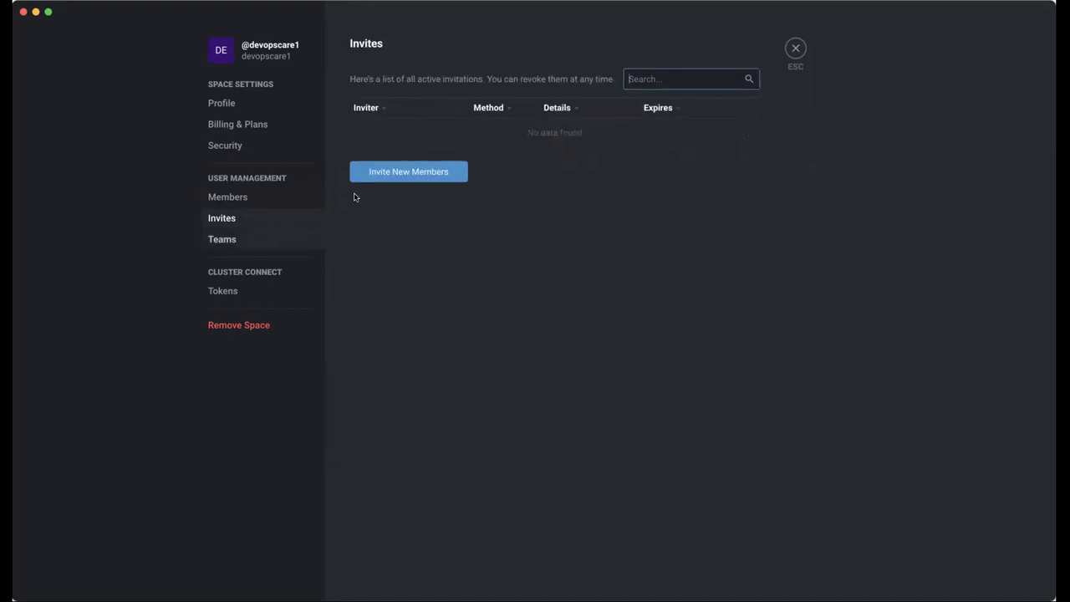
Add the invited colleague to the Admin team of the devopscare1 space and close the space settings
click(292, 242)
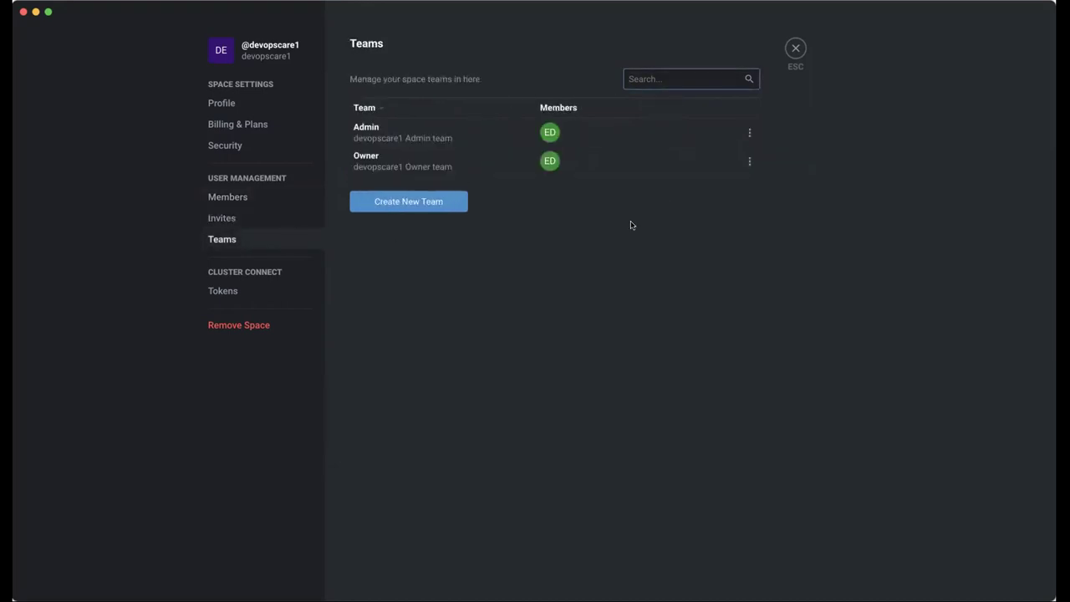
click(749, 132)
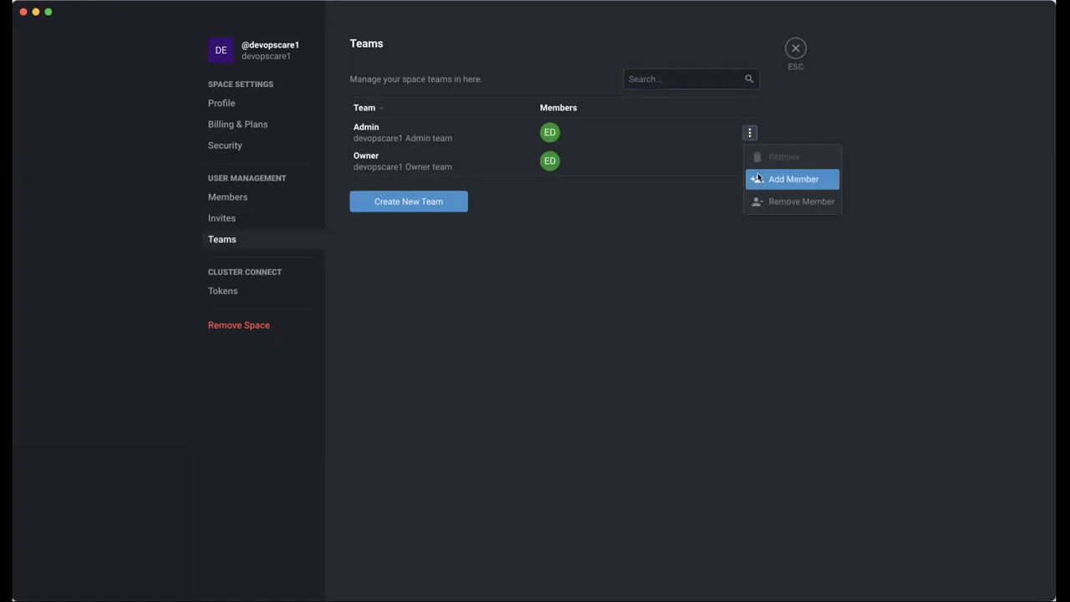
click(758, 178)
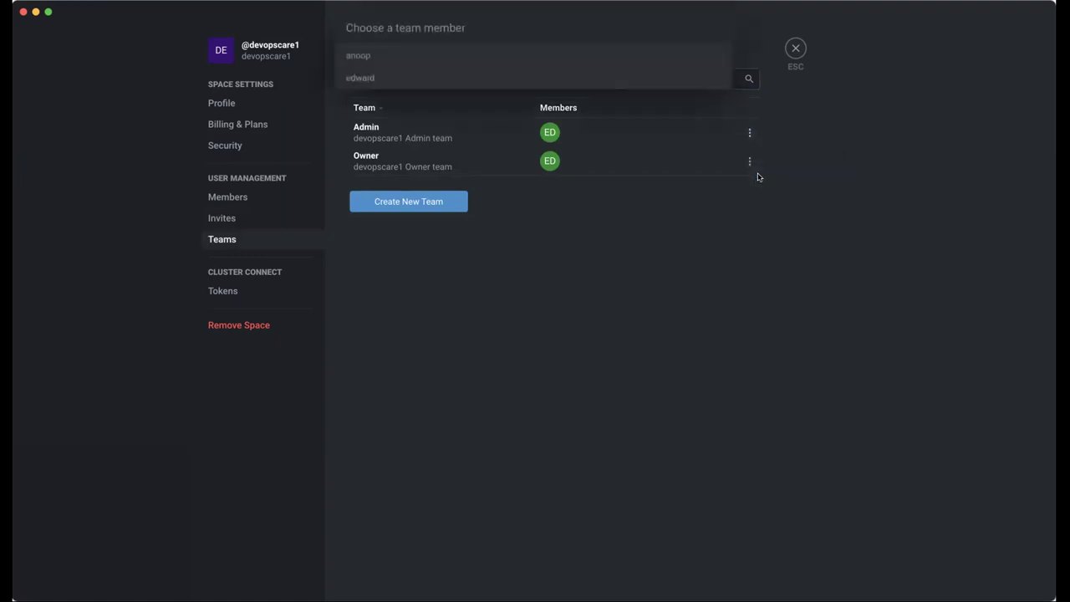
click(521, 60)
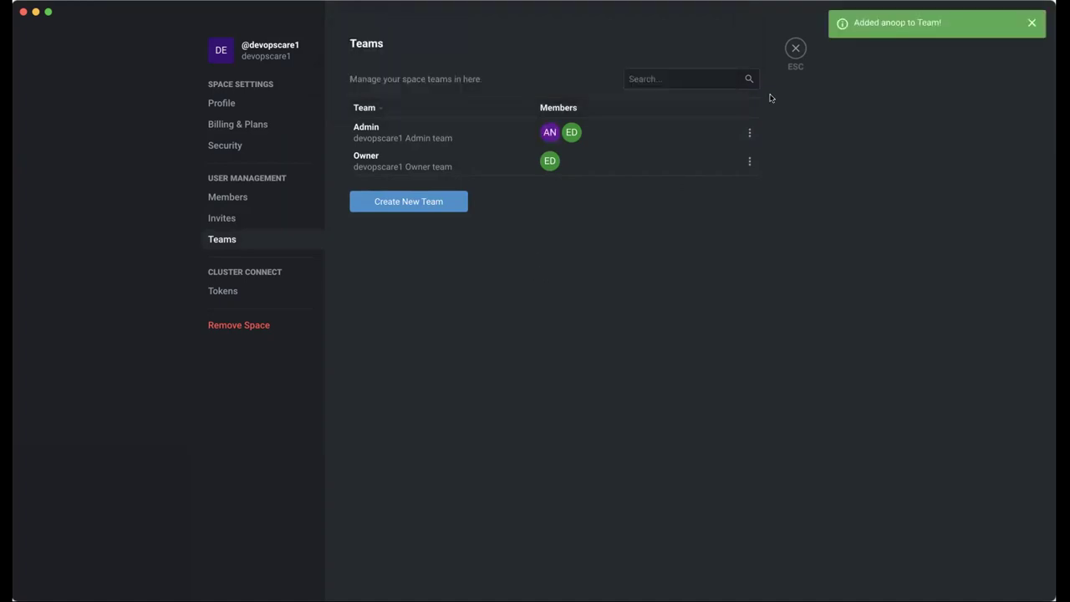
click(794, 50)
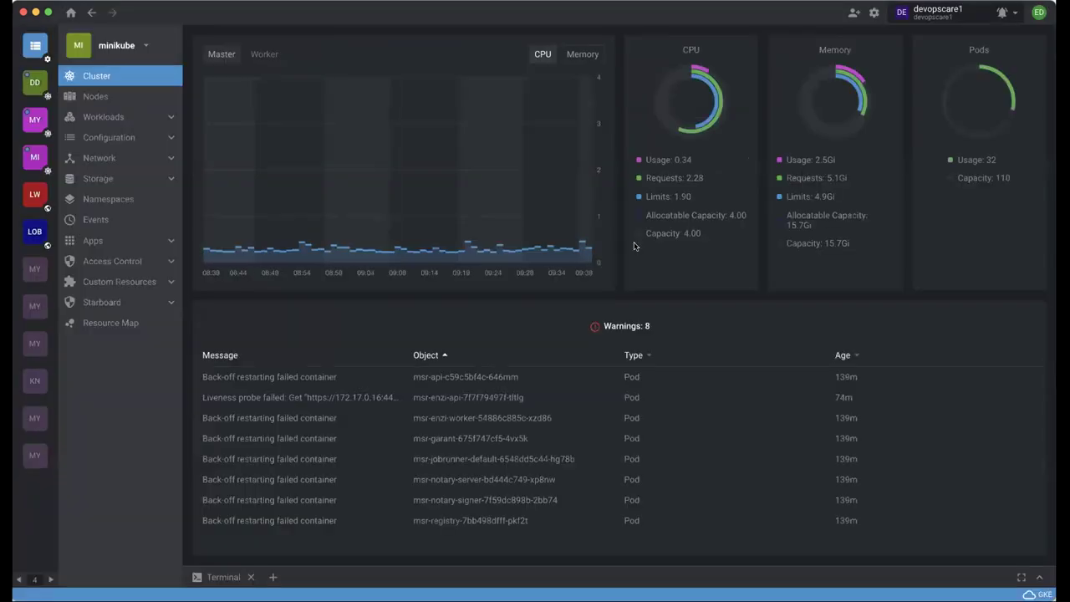
Look over the cluster catalogs of the devopscare1 and team-reinvent spaces, and return to devopscare1
click(70, 12)
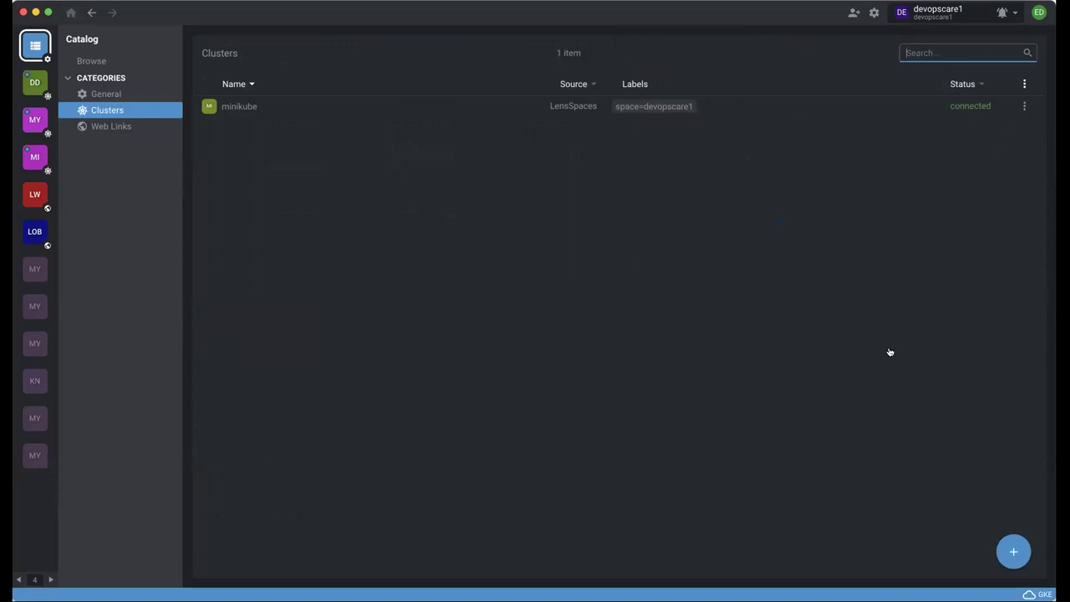
click(976, 15)
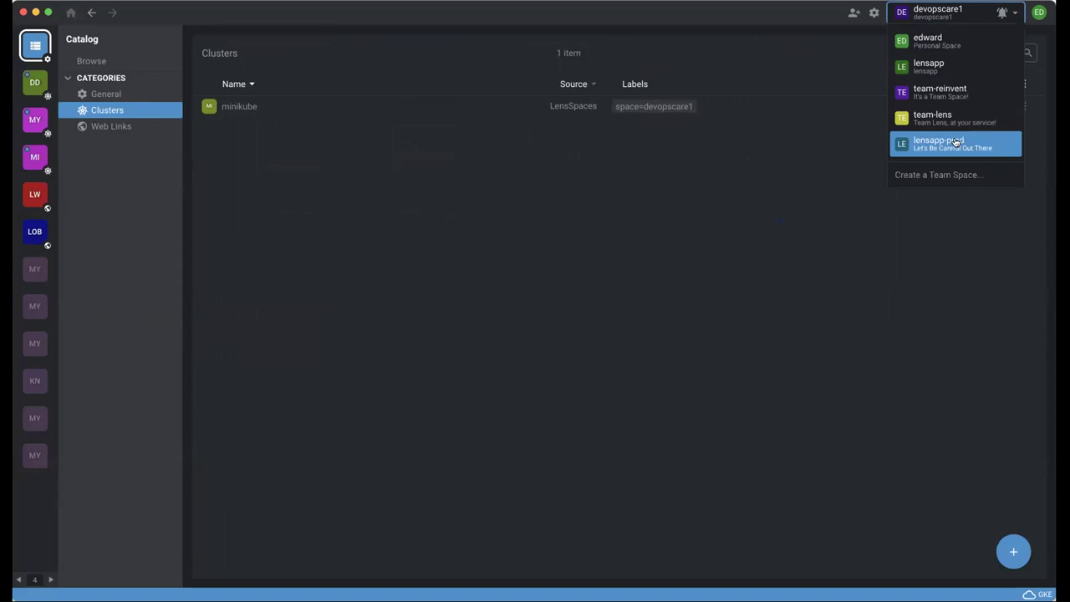
click(940, 90)
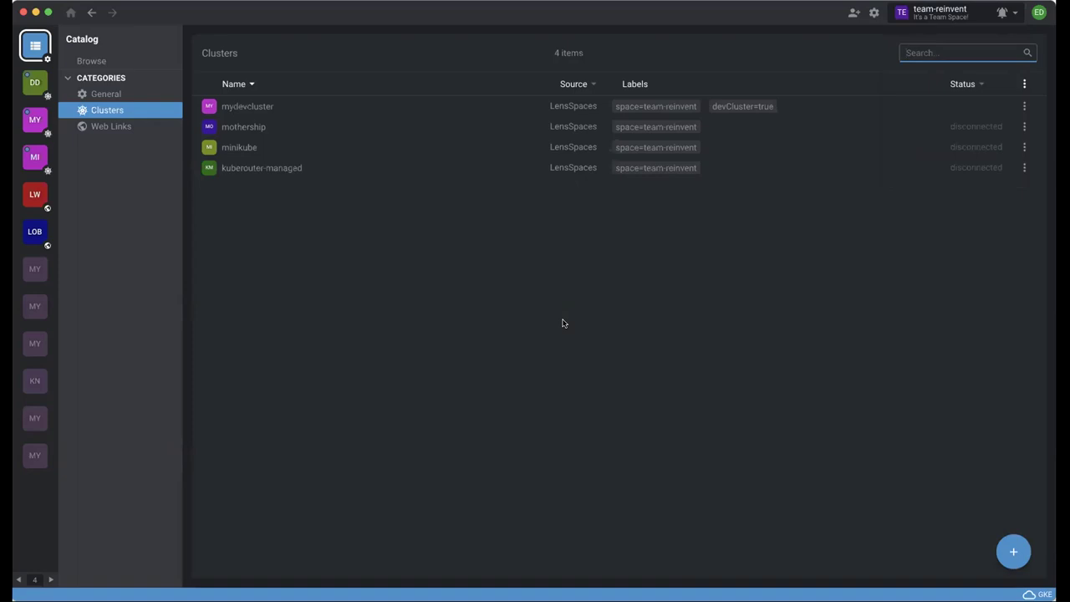
click(949, 15)
click(931, 147)
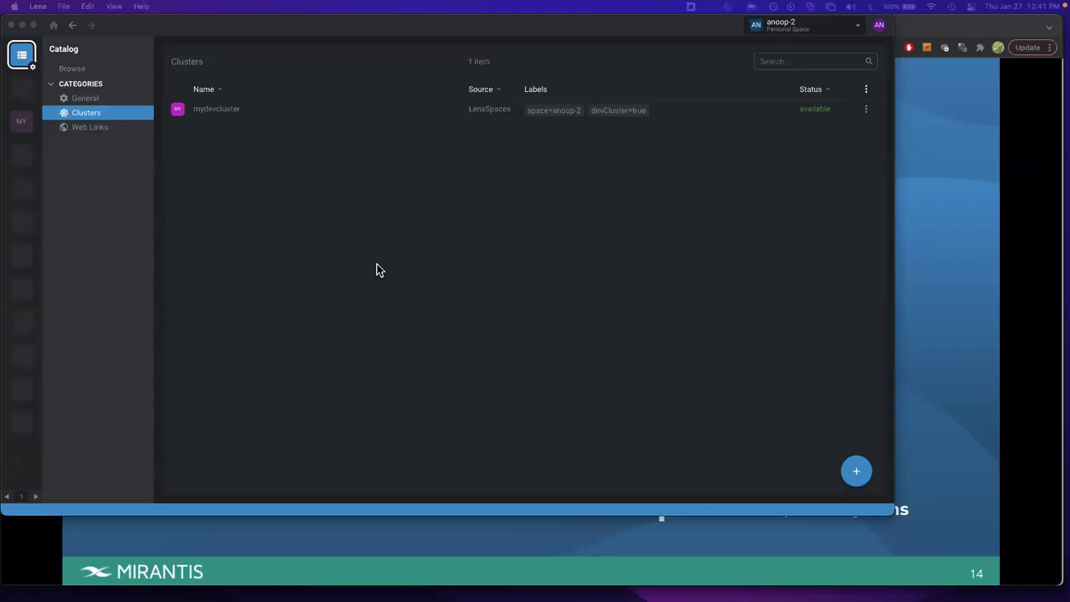
From the invited colleague's account, review the associated spaces and the devopscare1 profile settings, and return to the cluster catalog
click(404, 245)
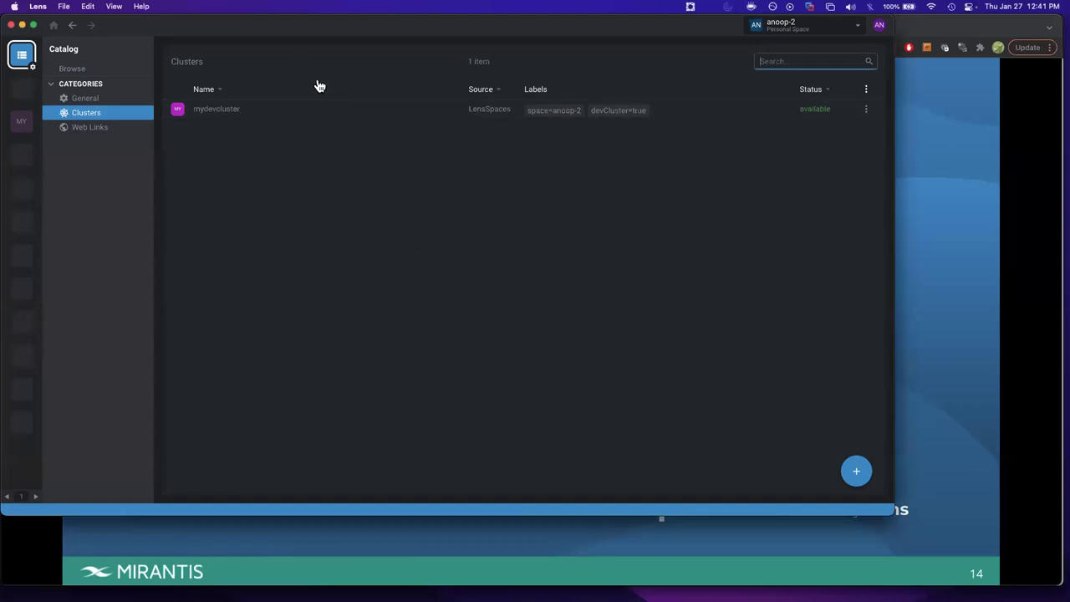
click(879, 29)
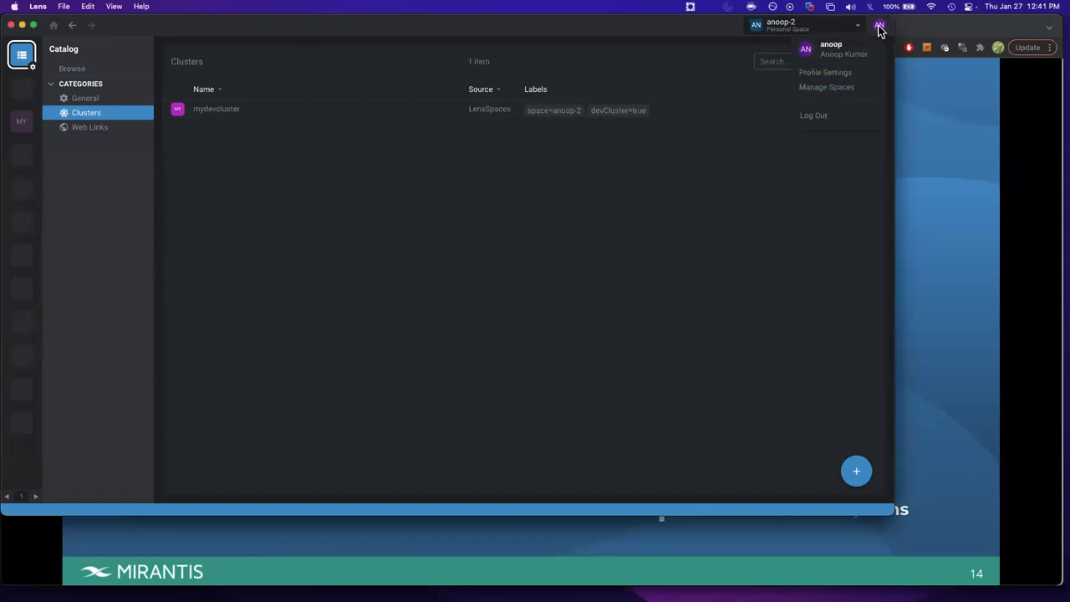
click(840, 88)
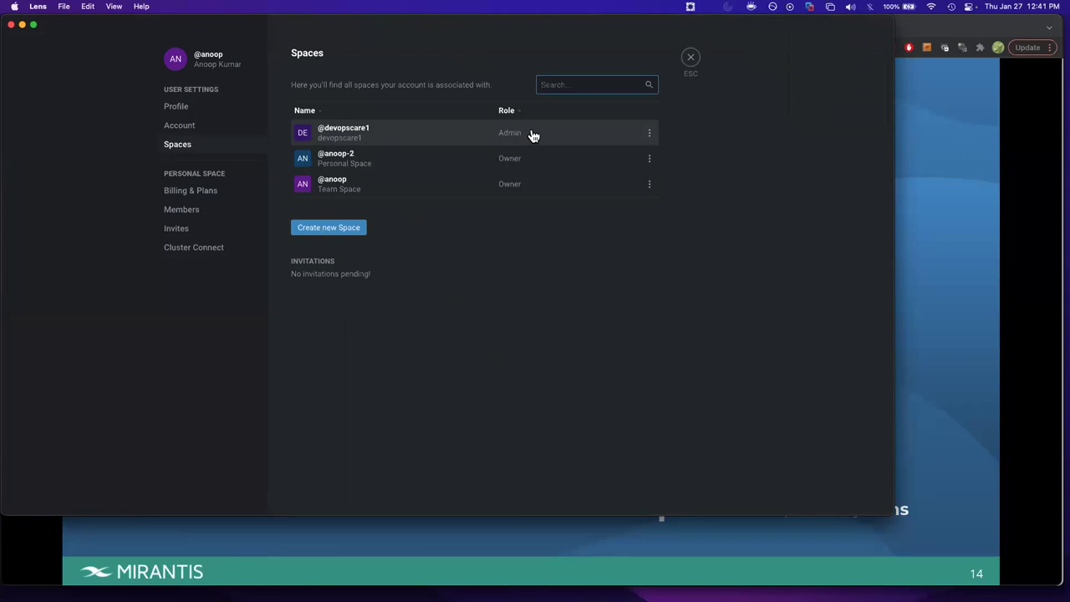
click(351, 137)
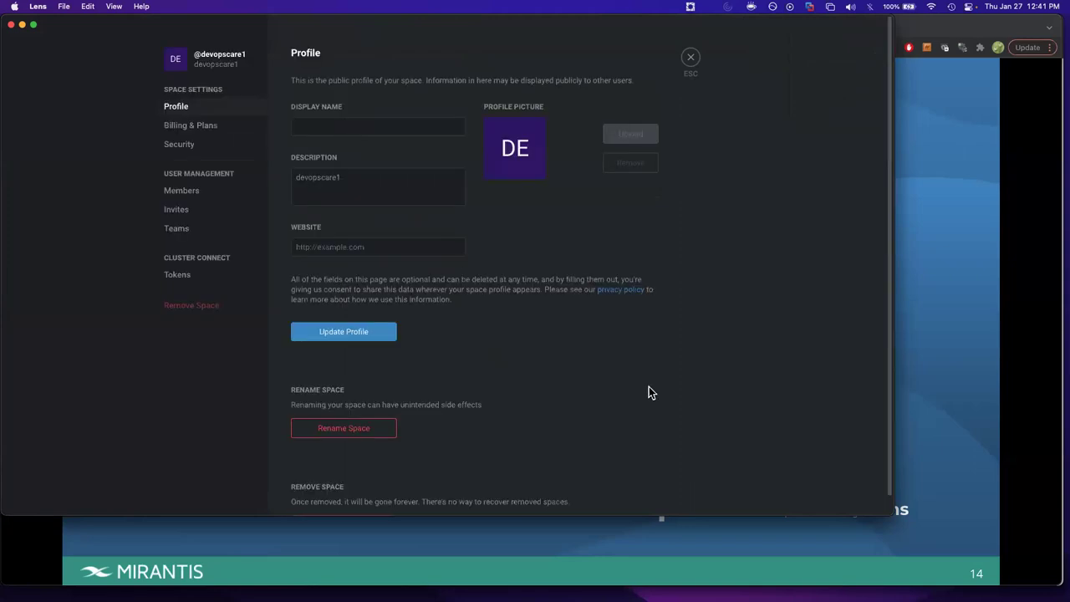
scroll(650, 392, down, 1)
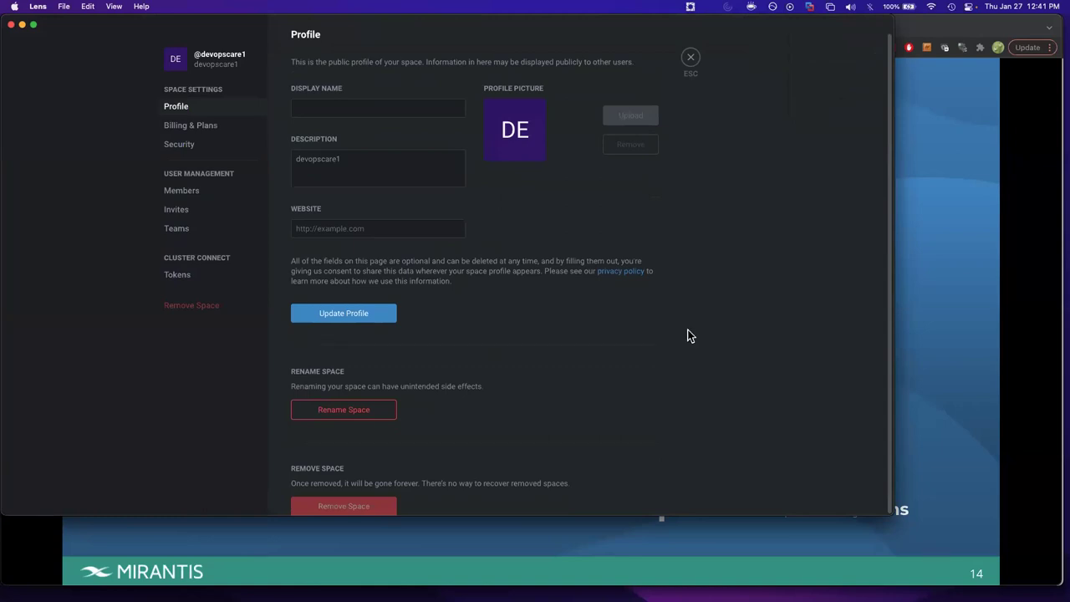
scroll(690, 336, up, 1)
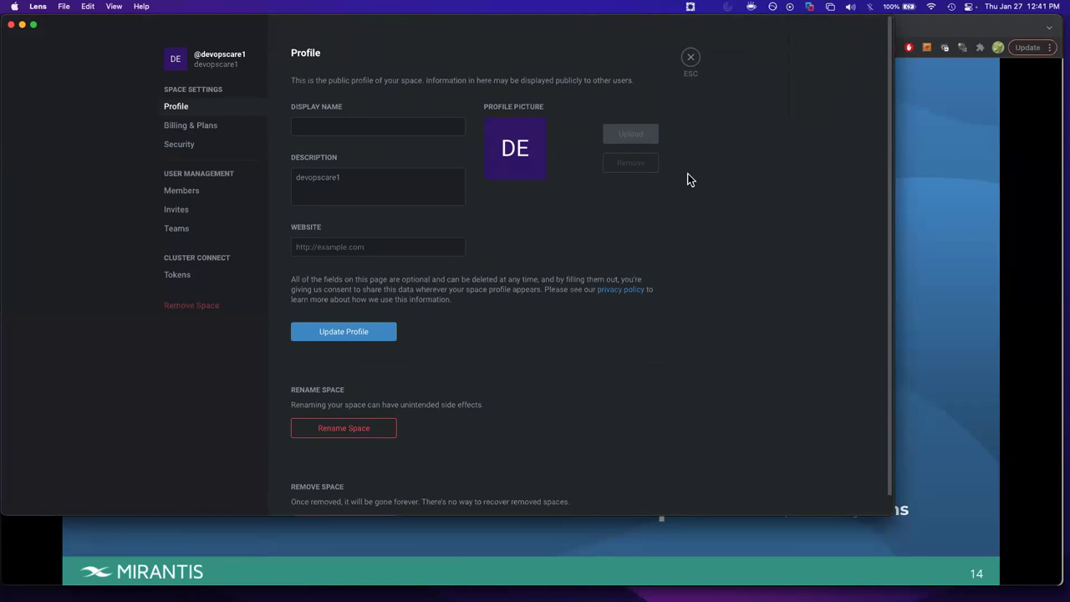
click(690, 57)
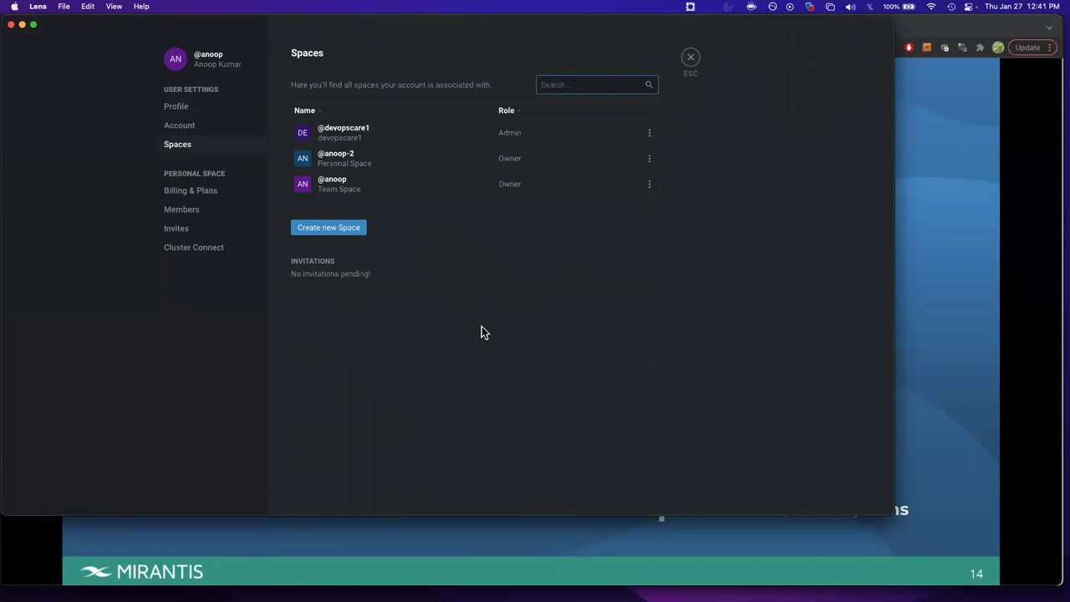
click(690, 63)
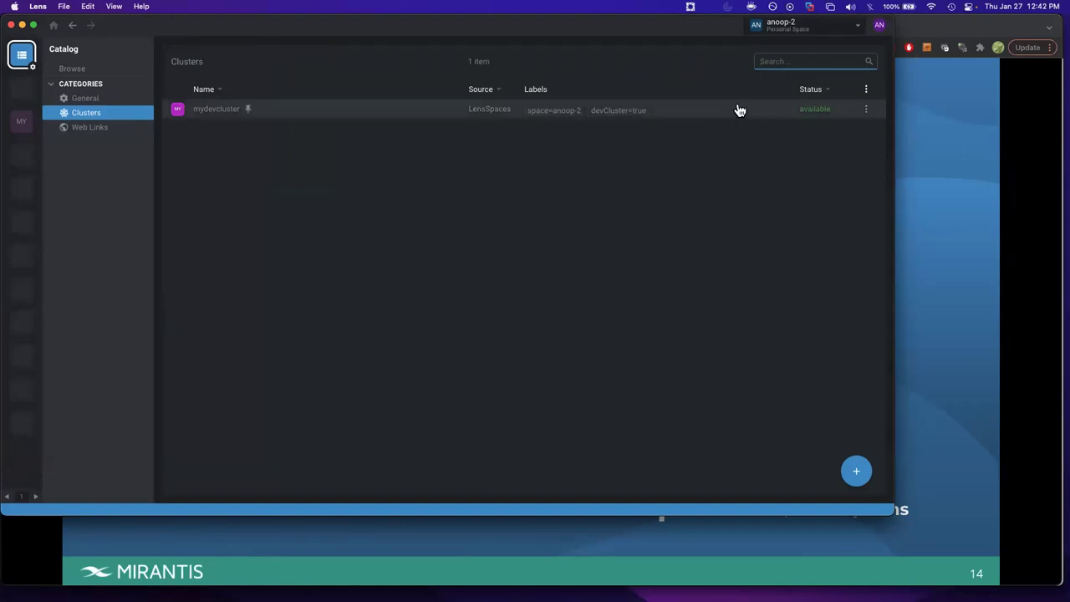
Switch the colleague's account to the devopscare1 space and connect to the shared minikube cluster
click(844, 26)
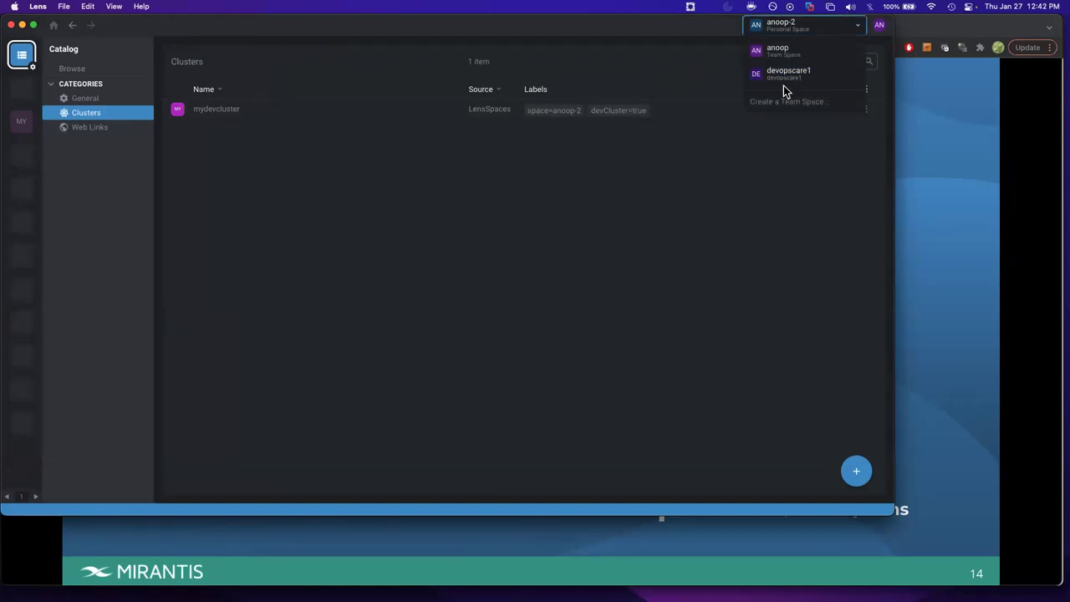
click(779, 77)
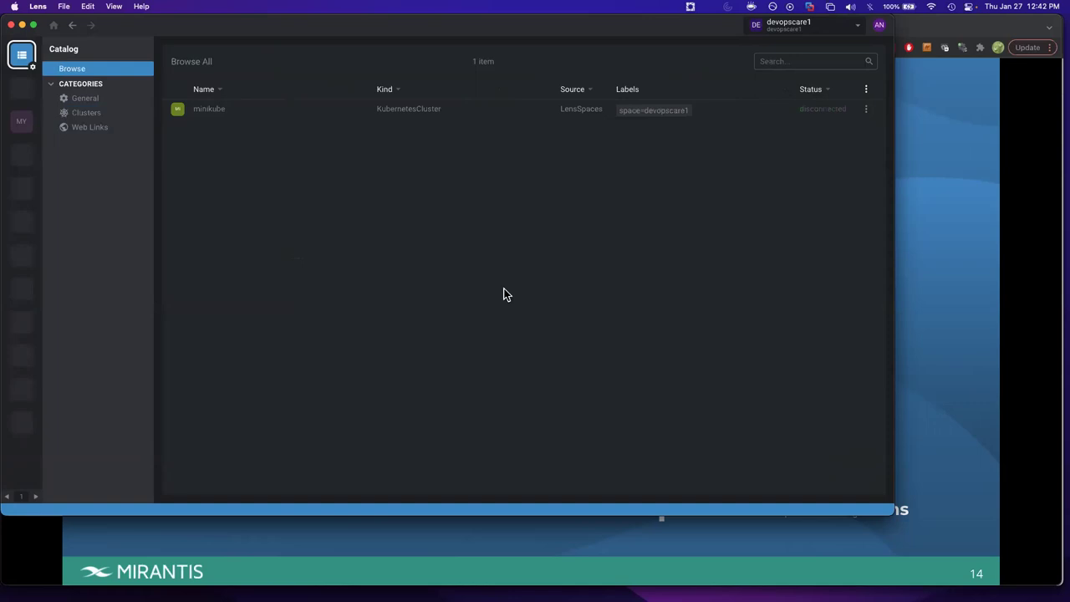
click(207, 113)
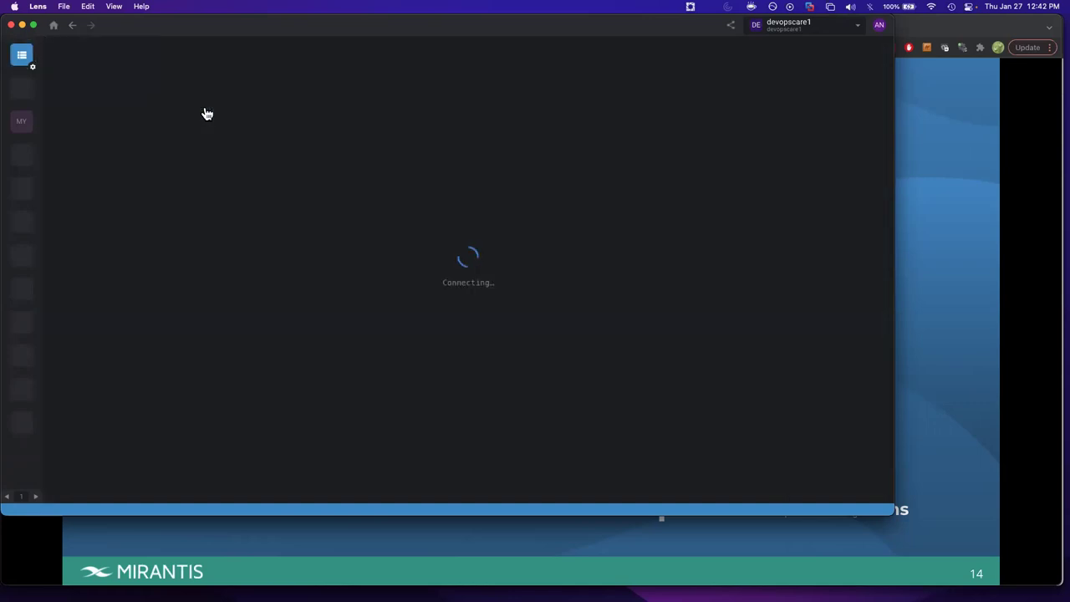